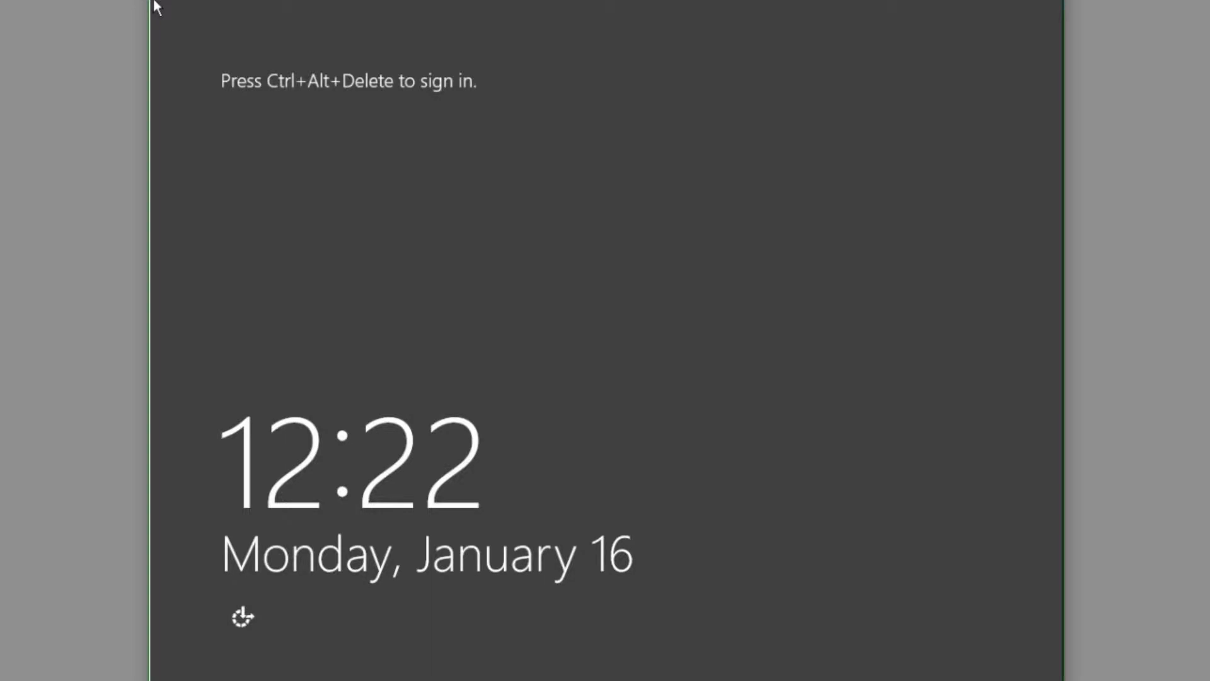
# Send Ctrl+Alt+Del to the virtual machine and sign in to the Administrator account with its password
pyautogui.click(193, 0)
pyautogui.click(158, 1)
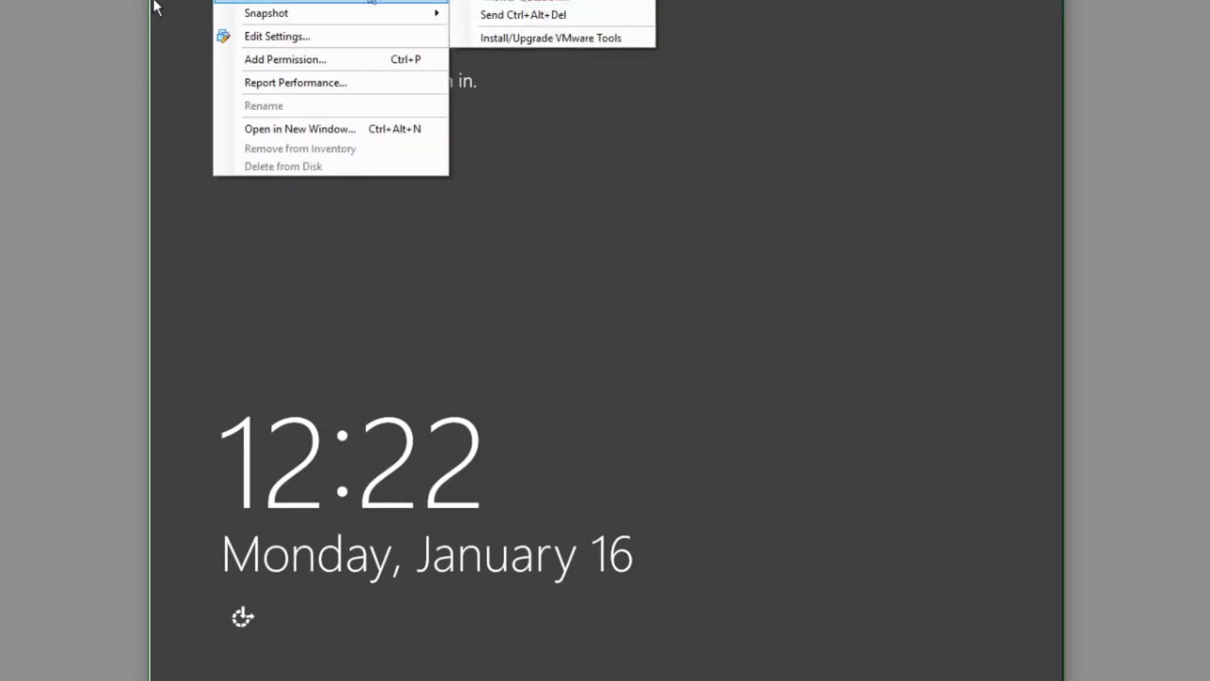
pyautogui.click(525, 14)
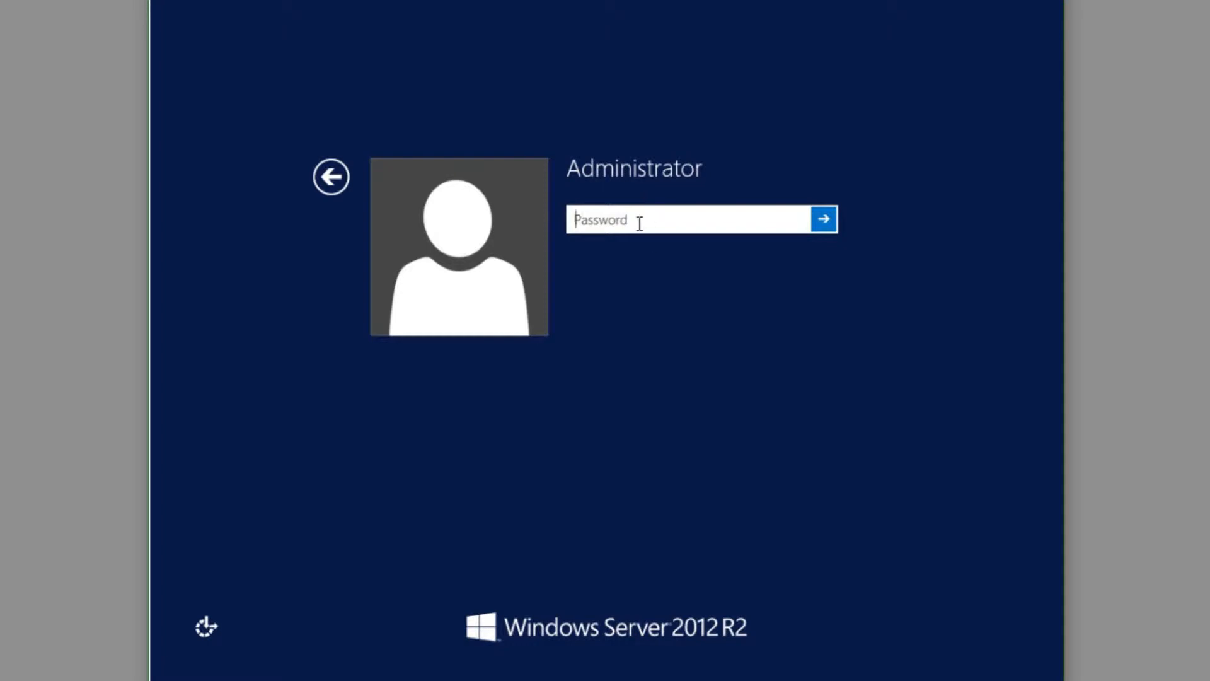
pyautogui.write('••••••••')
pyautogui.press('Return')
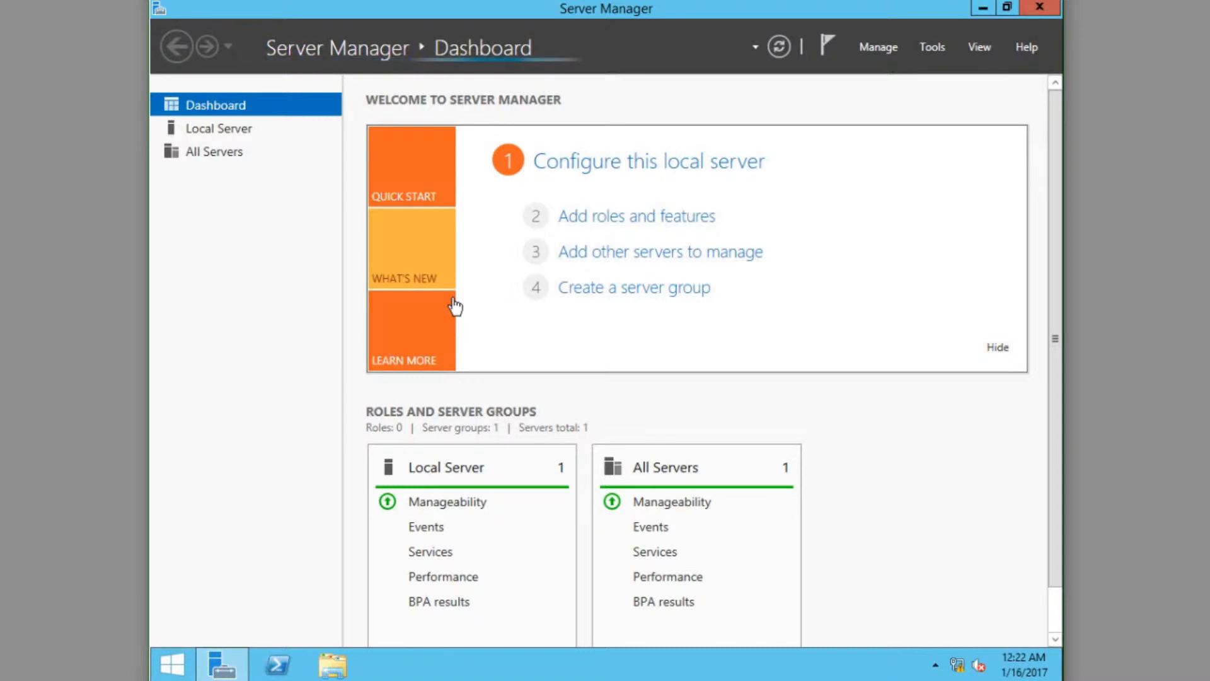
# Start adding roles from the Local Server page, skipping the introductory page by default and using role-based installation on GuruDC
pyautogui.click(202, 127)
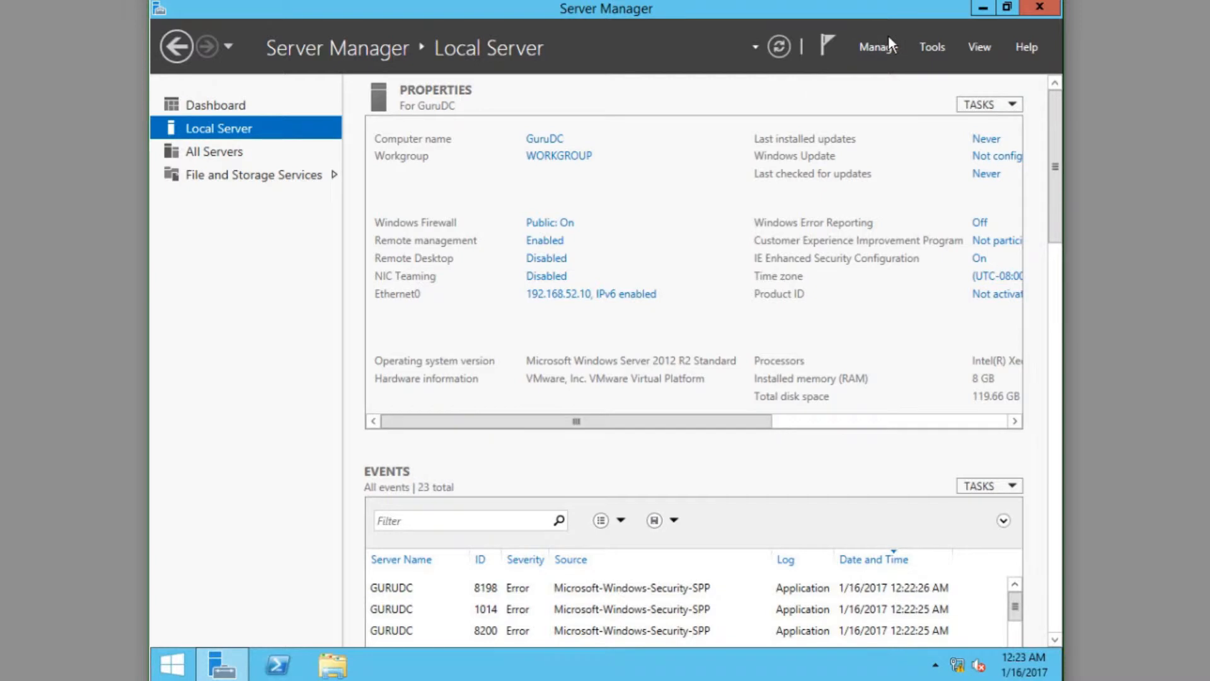
pyautogui.click(888, 55)
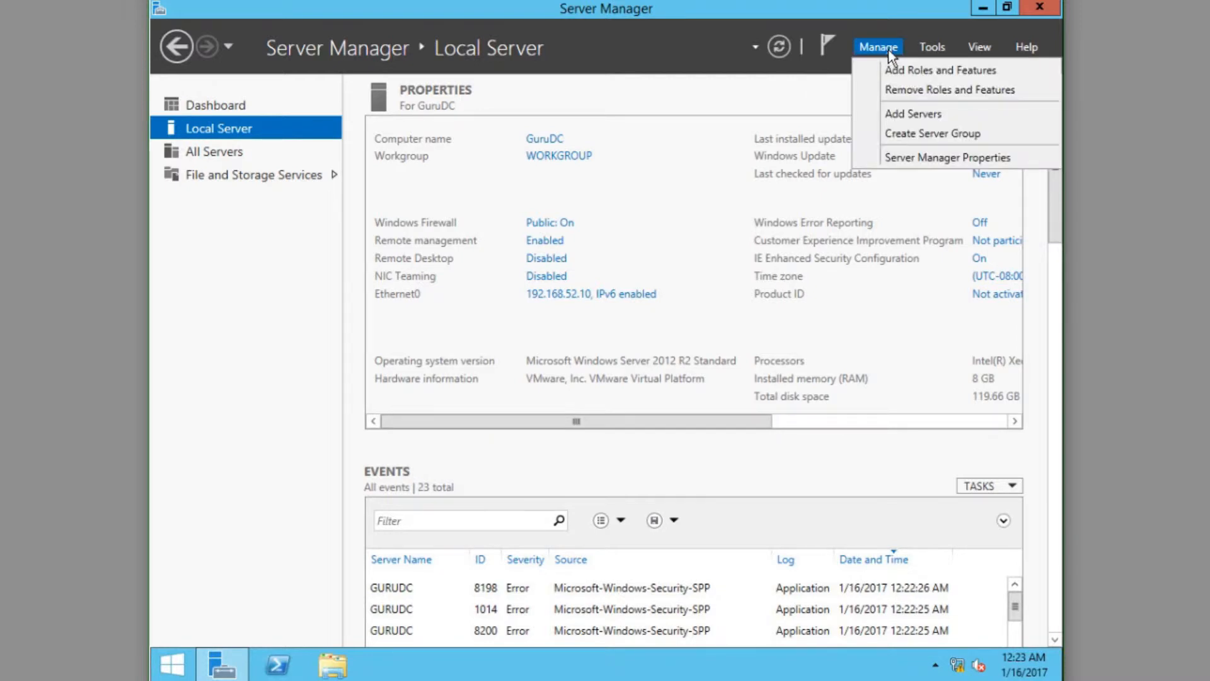
pyautogui.click(889, 75)
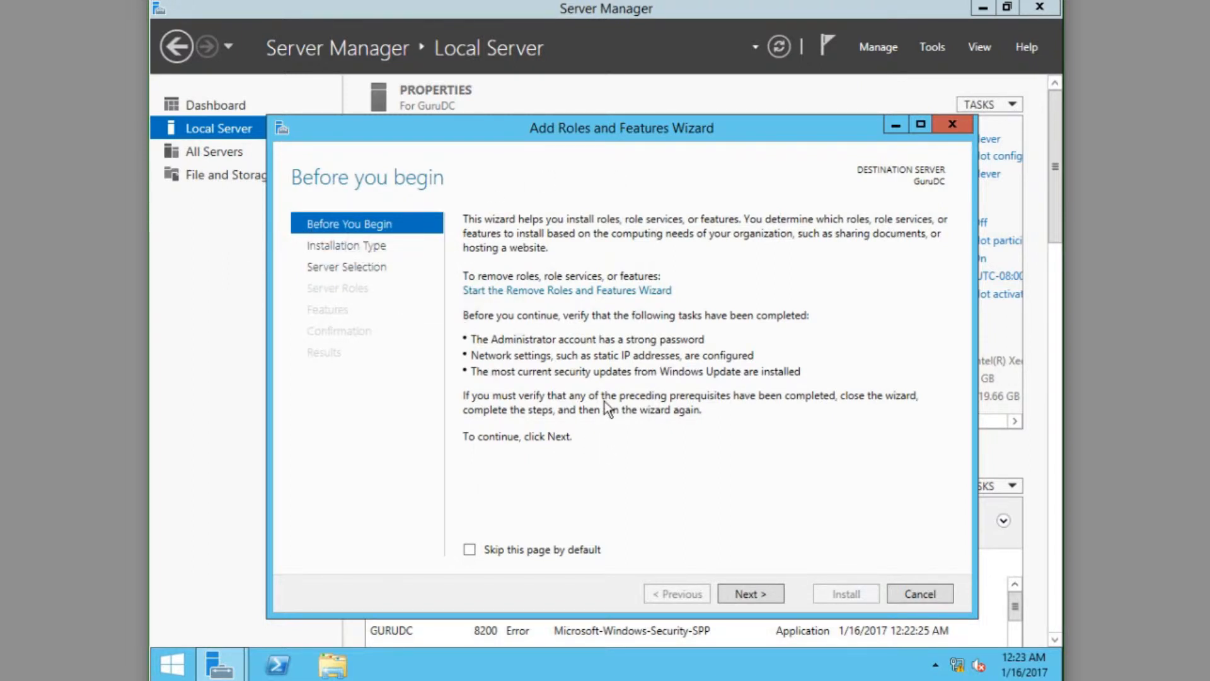
pyautogui.click(490, 554)
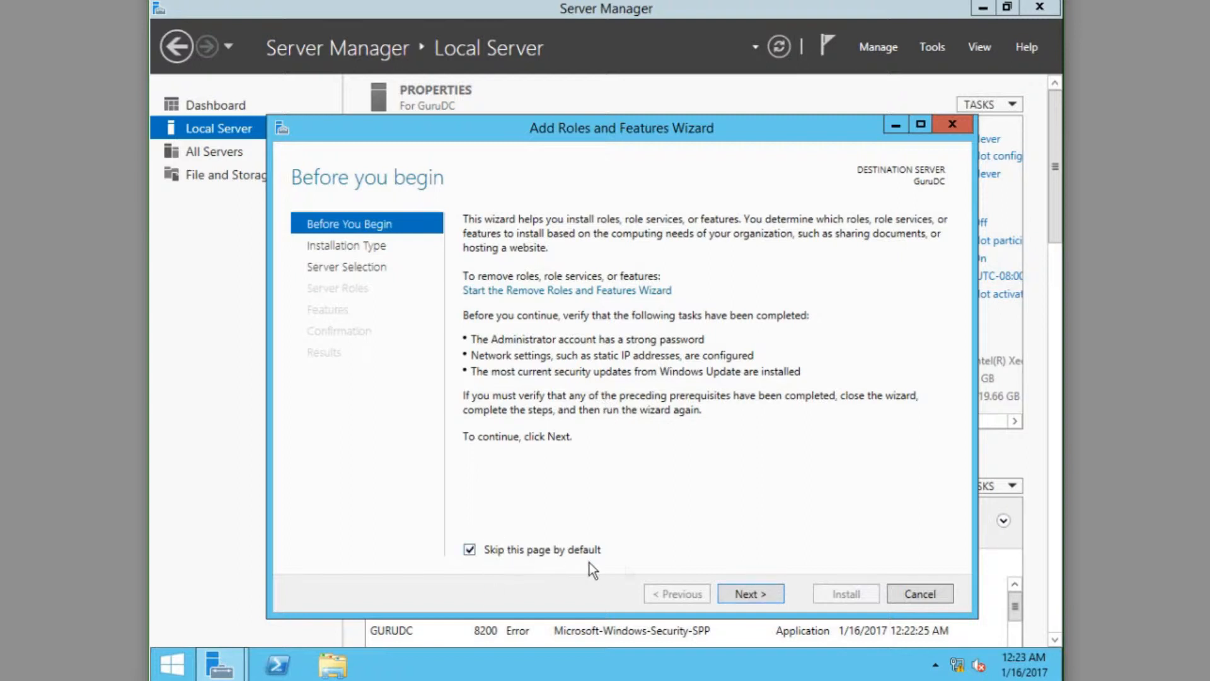
pyautogui.click(775, 595)
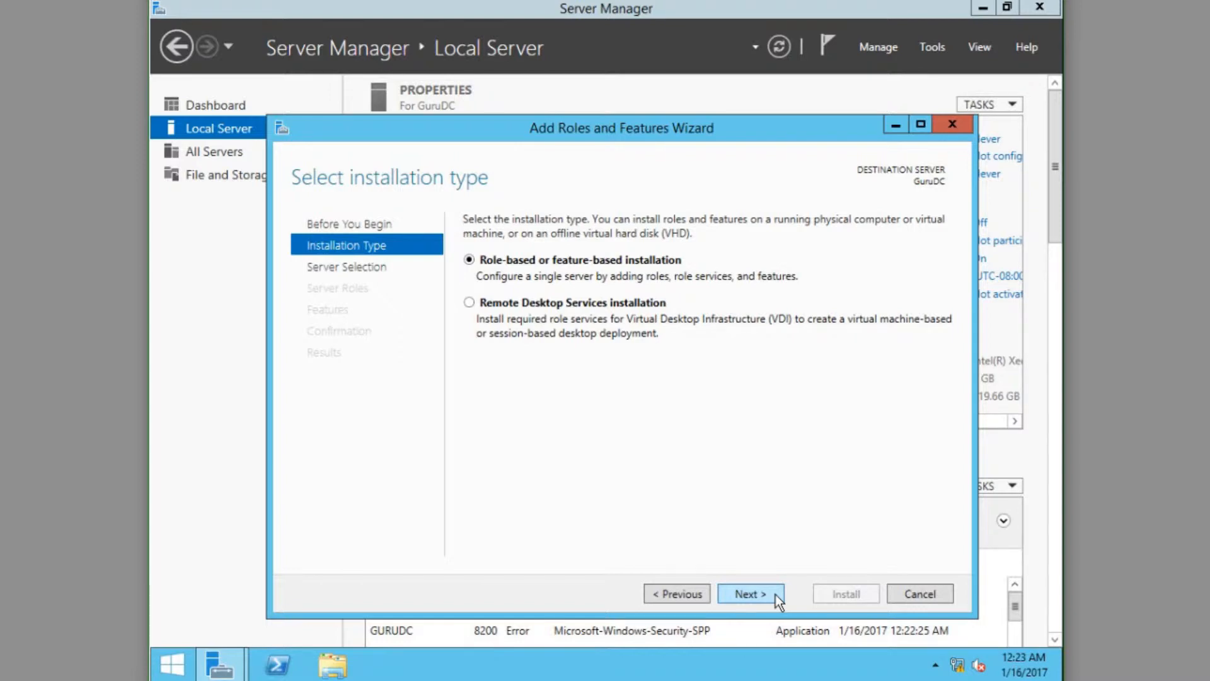
pyautogui.click(775, 594)
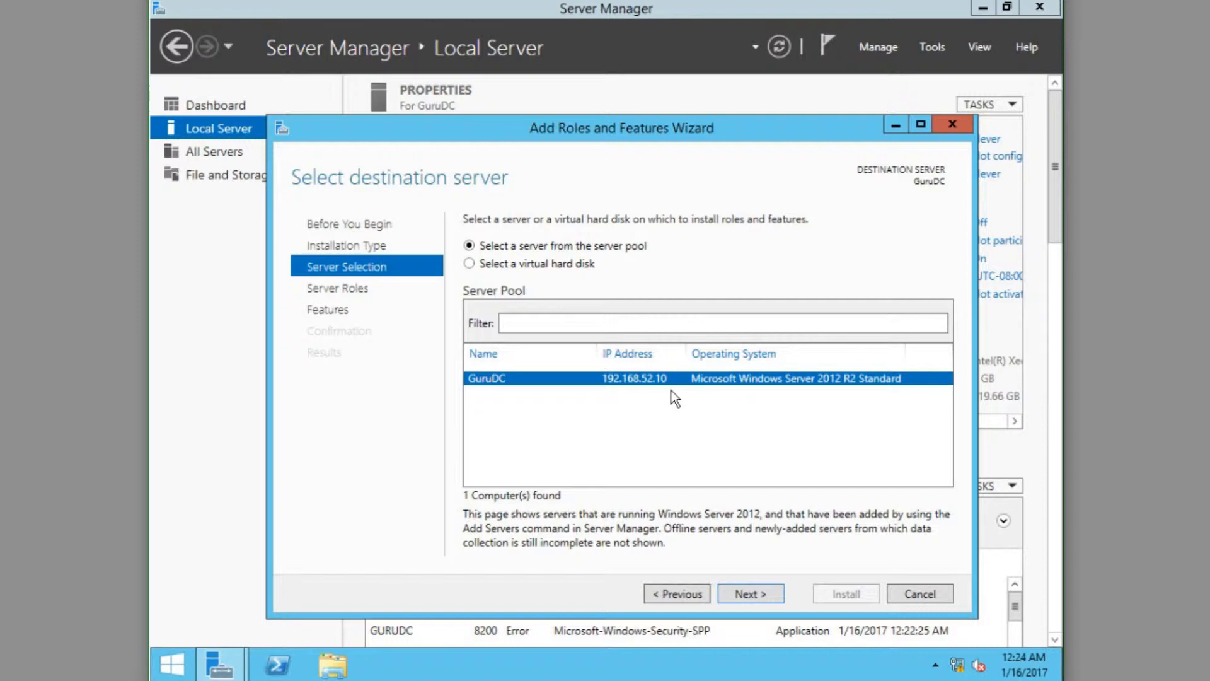
pyautogui.click(739, 599)
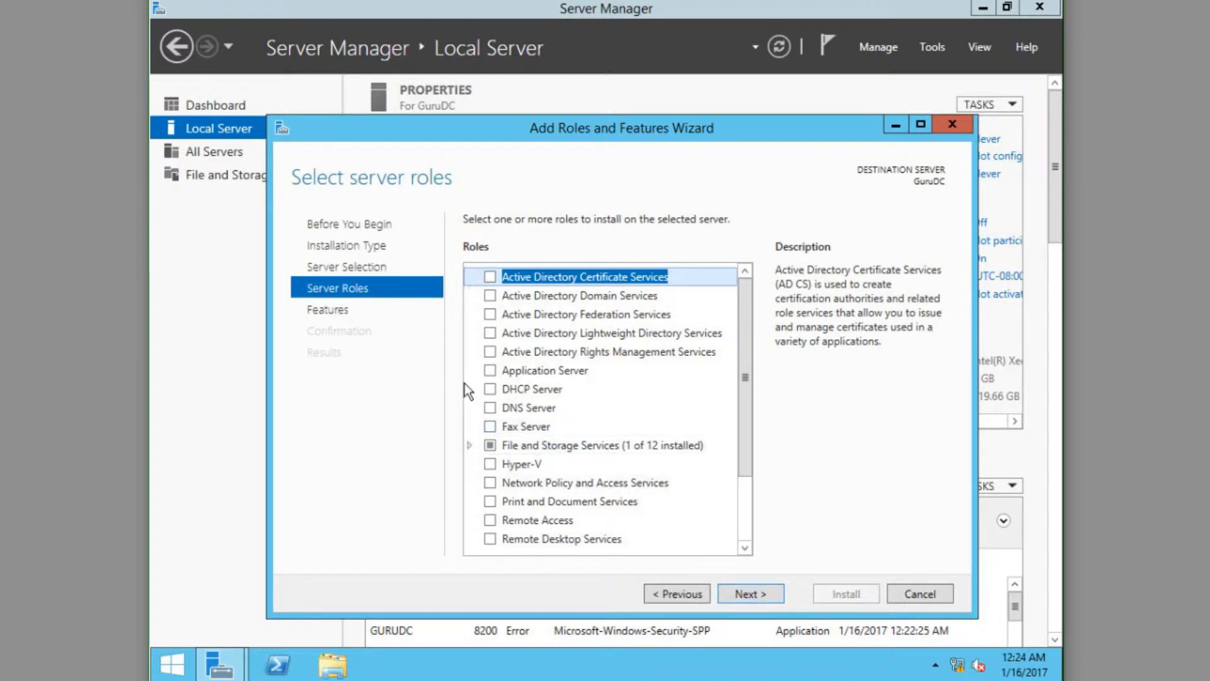
# Select the Active Directory Domain Services and DNS Server roles, adding the required features and management tools for both
pyautogui.click(493, 298)
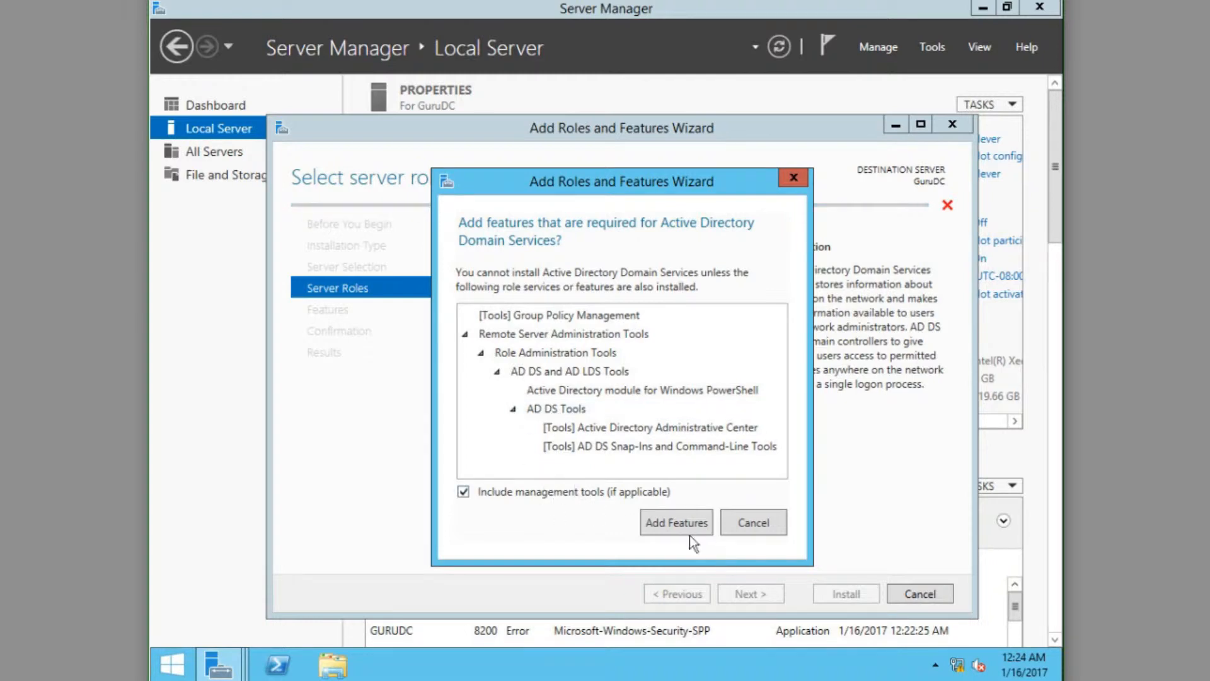
pyautogui.click(665, 523)
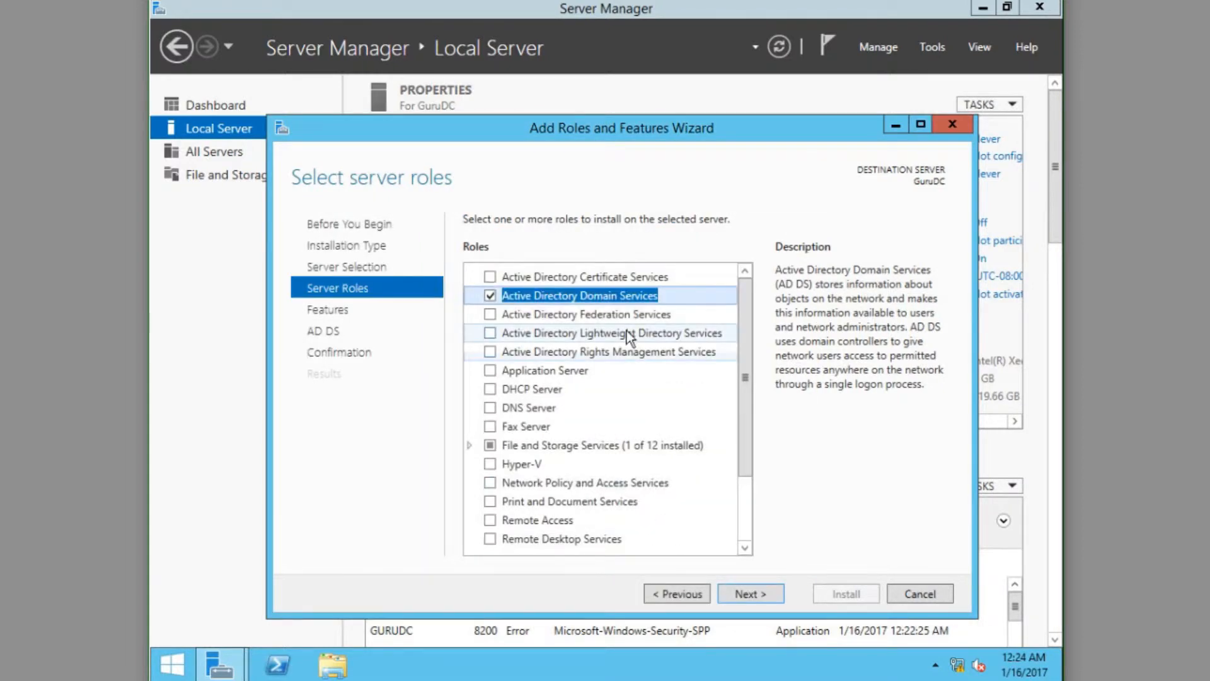
pyautogui.click(490, 408)
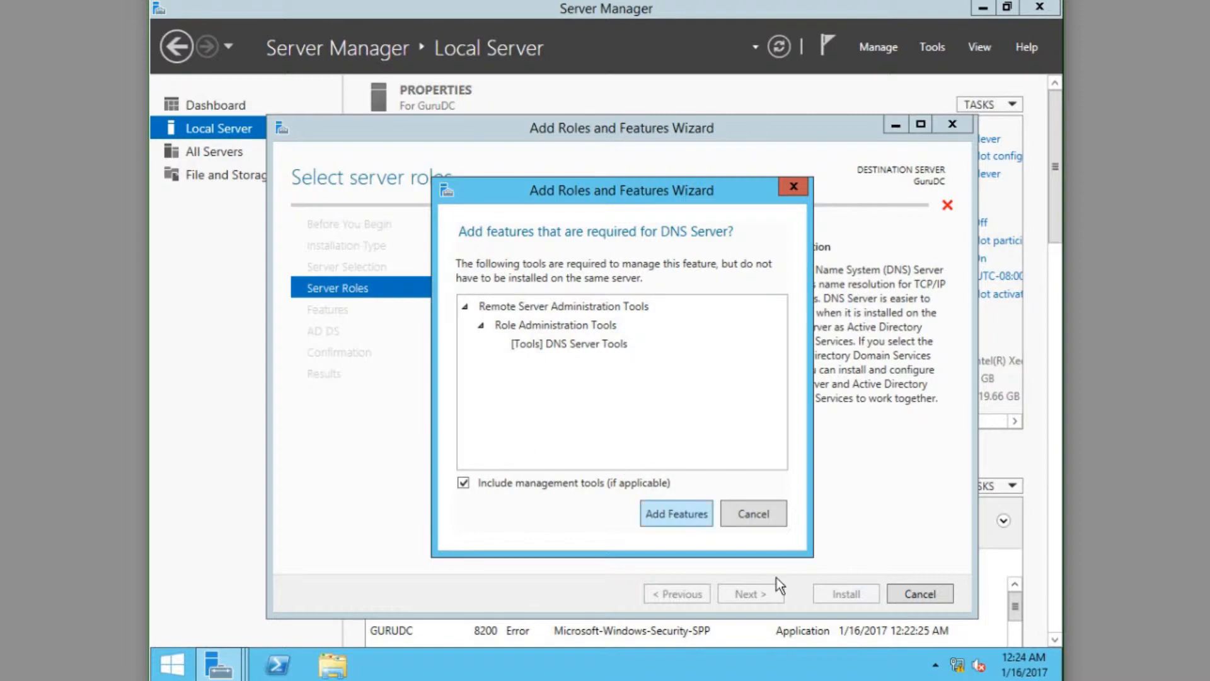
pyautogui.click(705, 531)
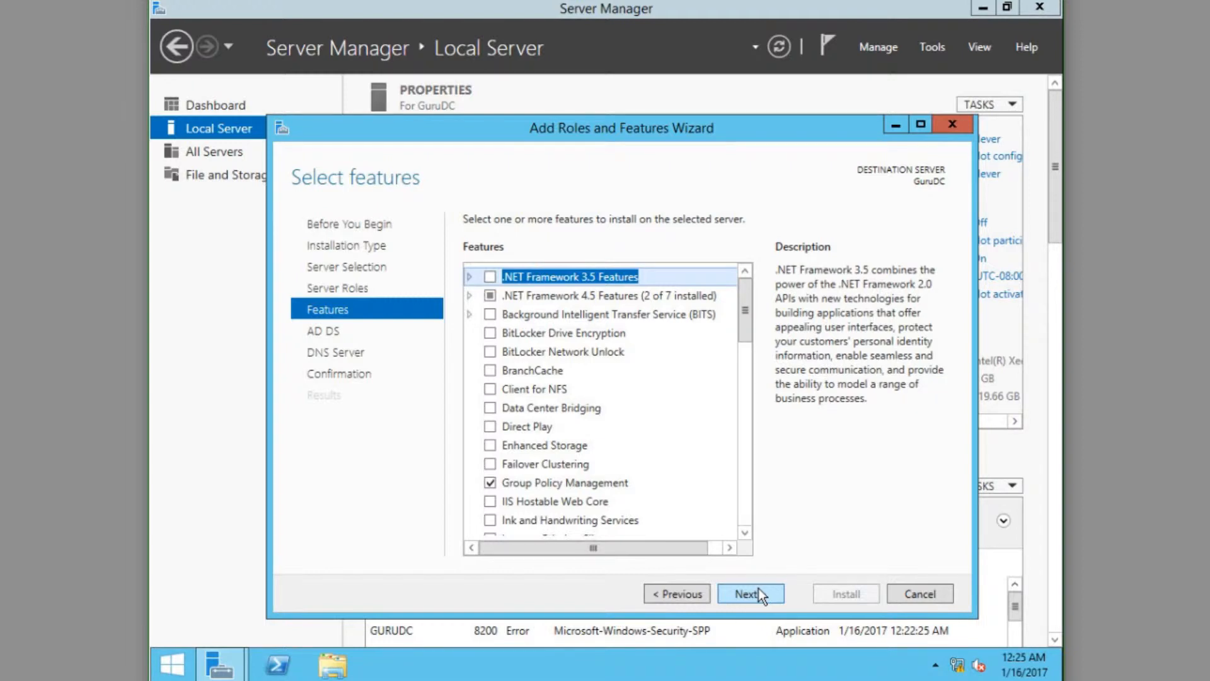
# Accept the default features, allow the destination server to restart automatically if required, and install the selected roles
pyautogui.click(758, 592)
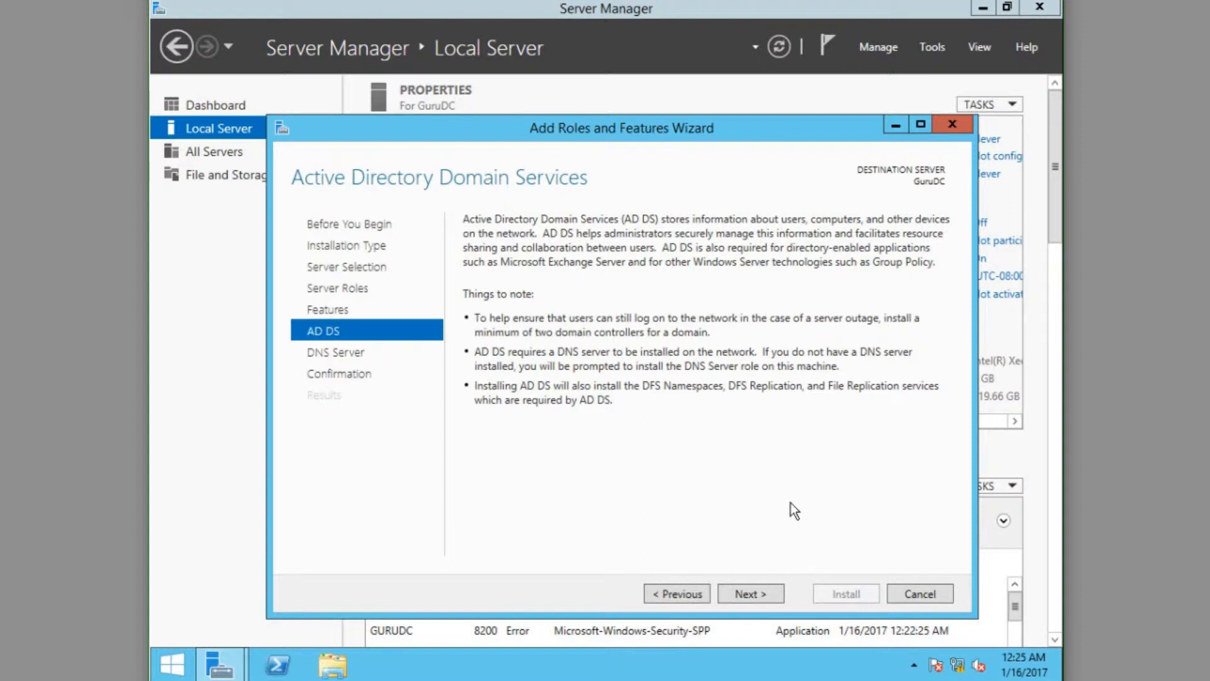
pyautogui.click(767, 597)
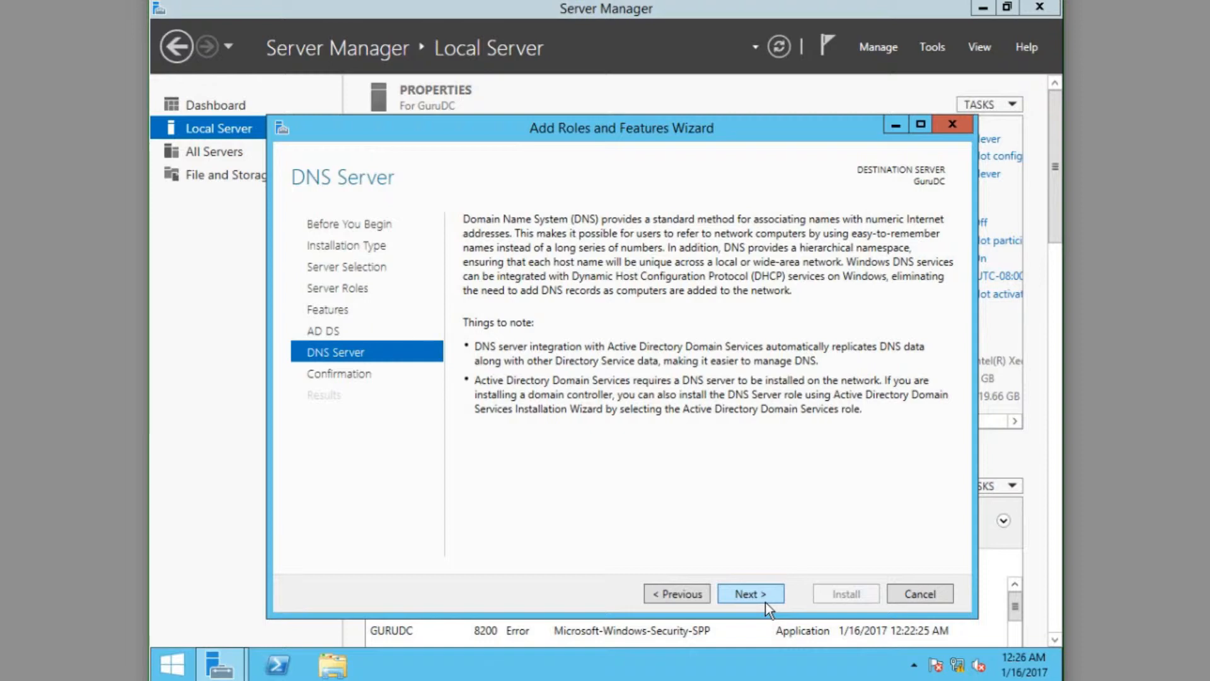
pyautogui.click(765, 601)
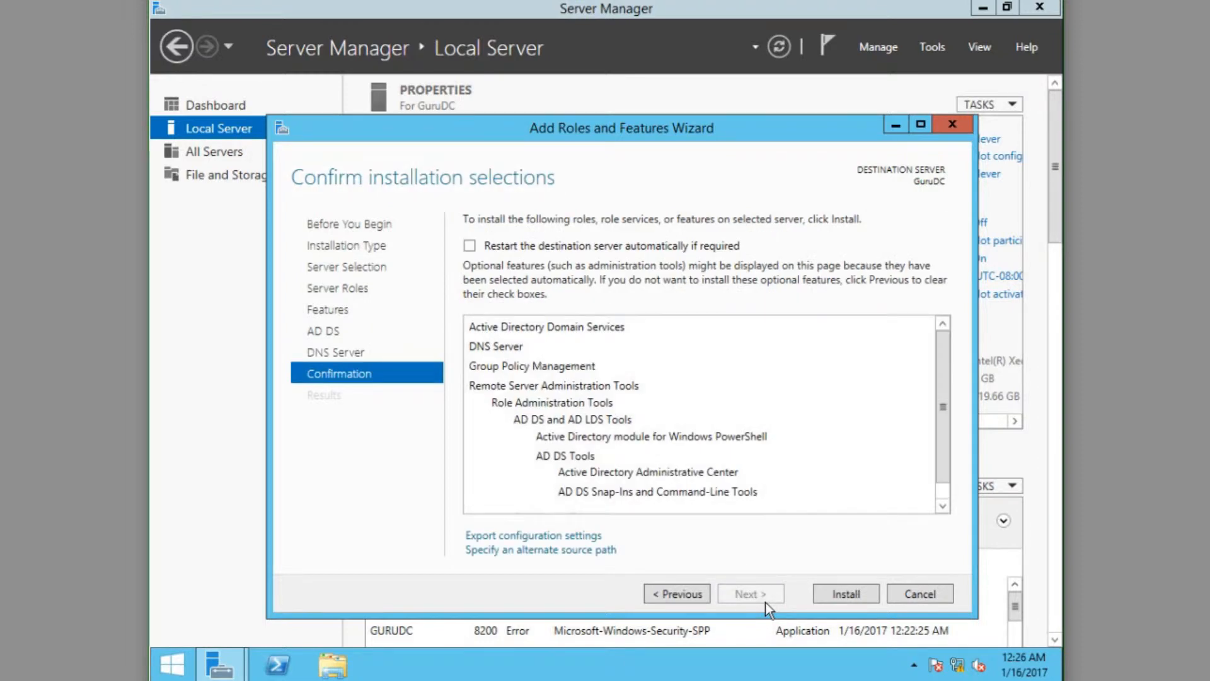
pyautogui.scroll(-1, 741, 429)
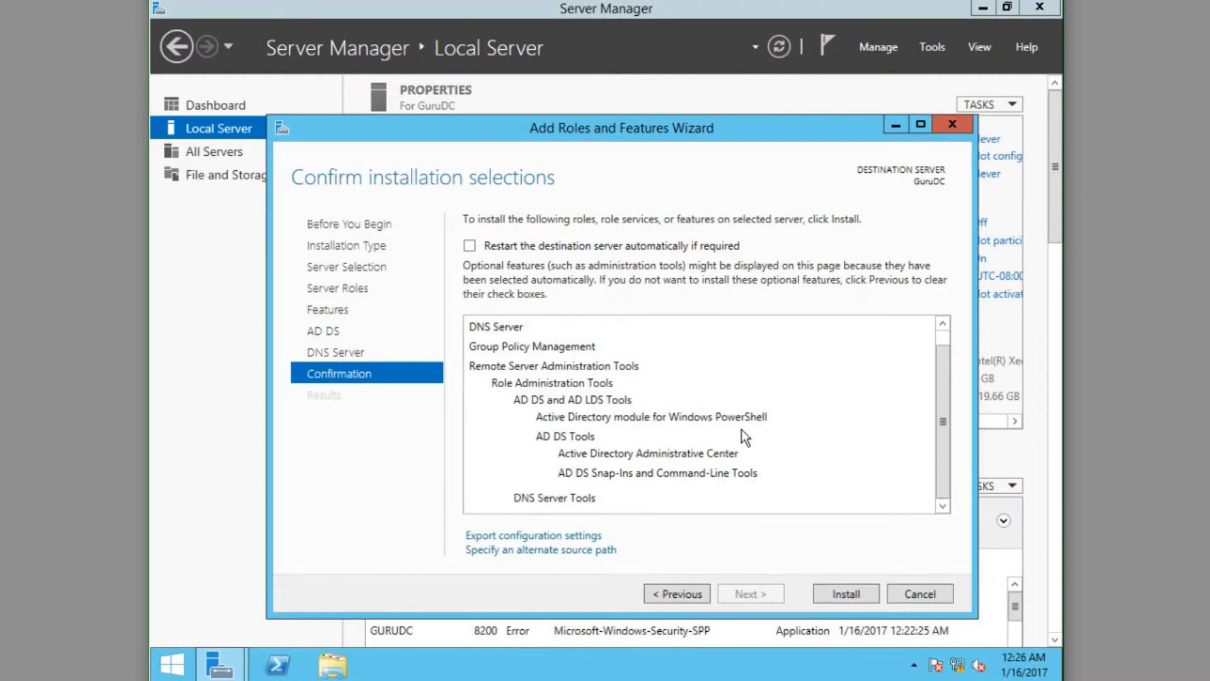
pyautogui.scroll(1, 741, 429)
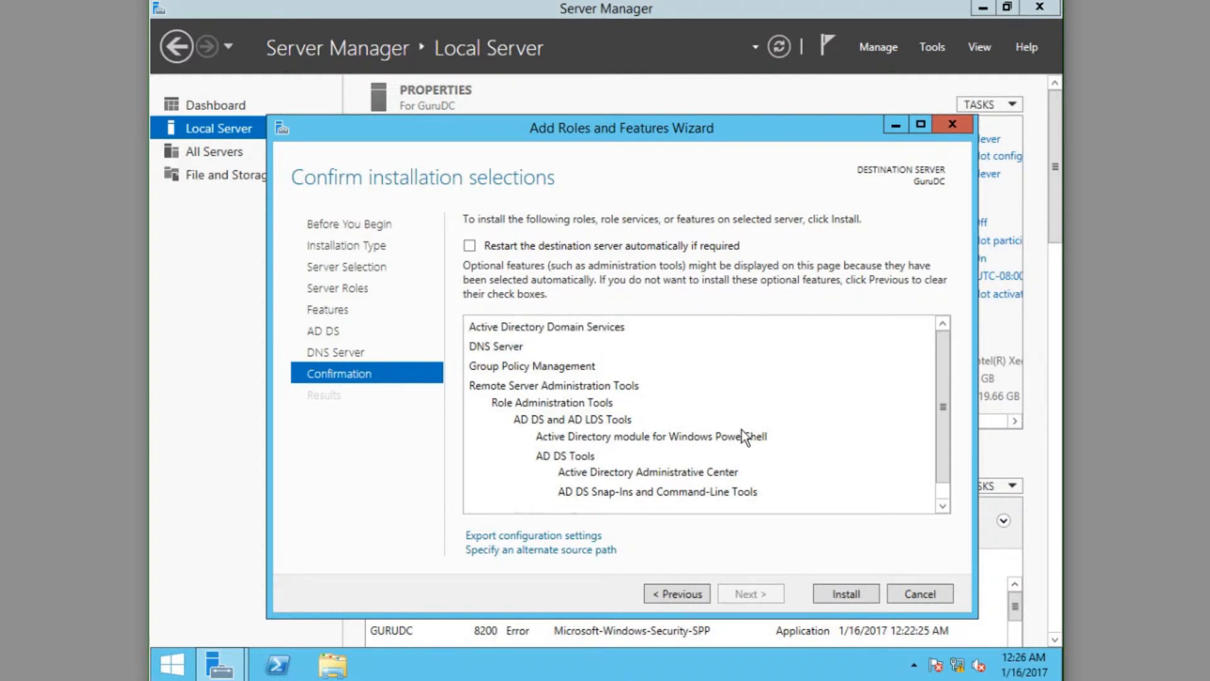
pyautogui.click(472, 247)
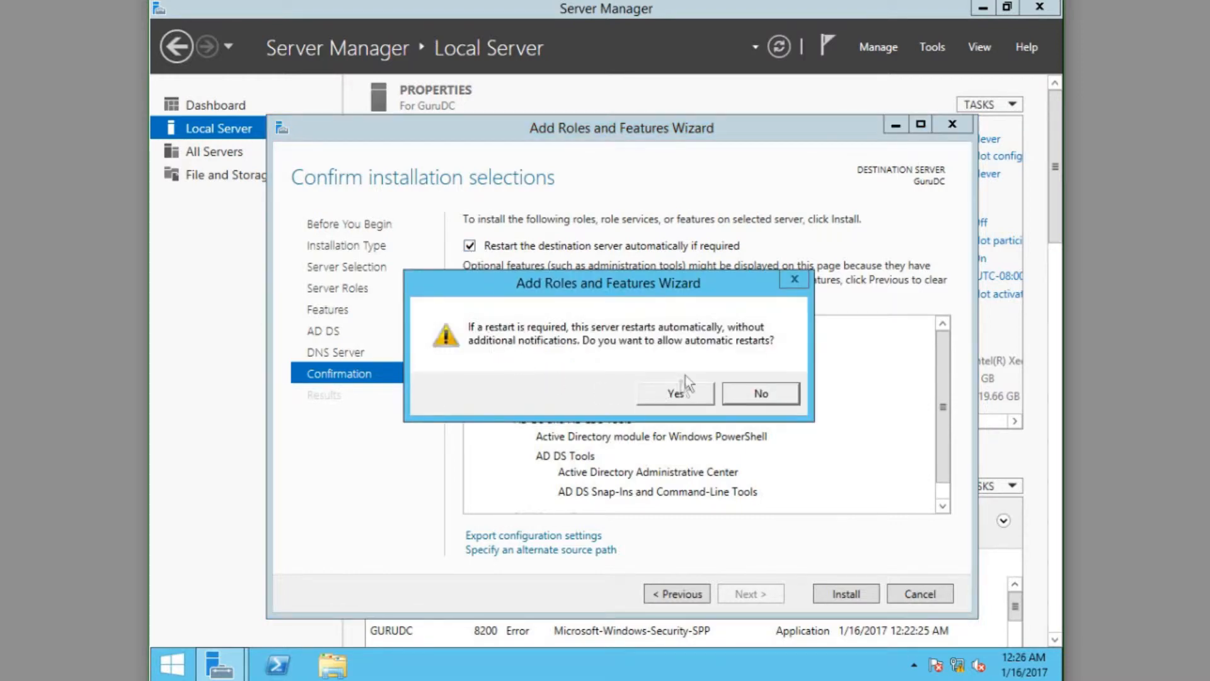
pyautogui.click(709, 401)
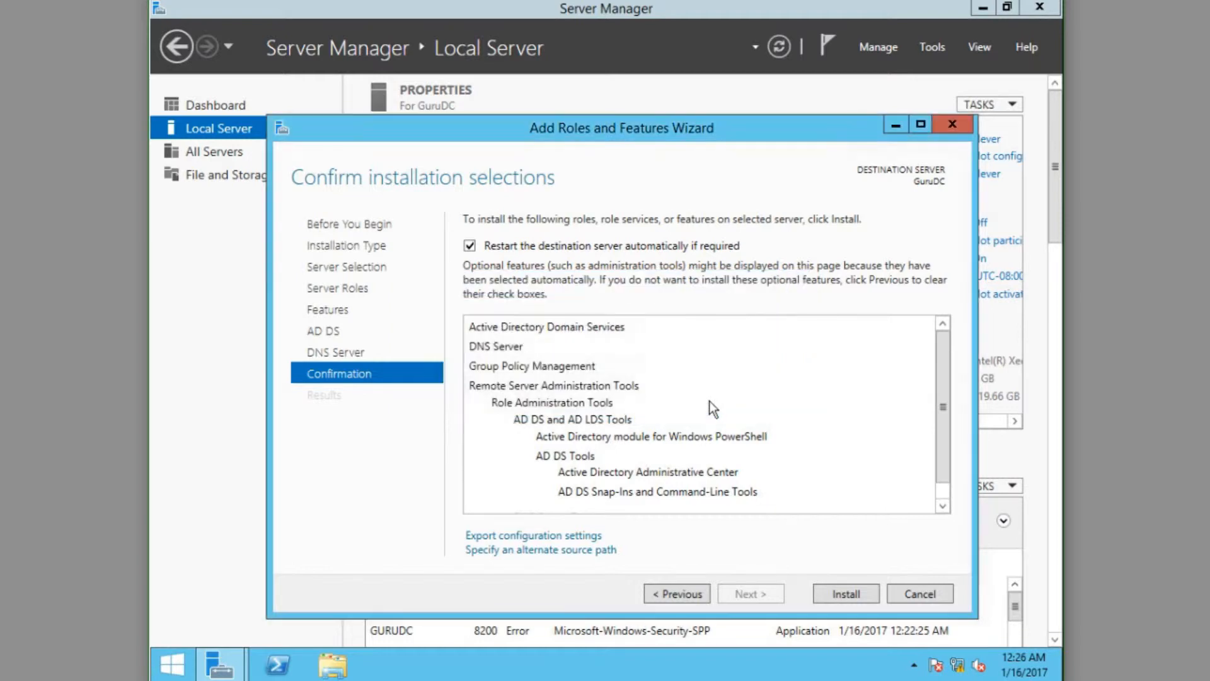
pyautogui.click(857, 592)
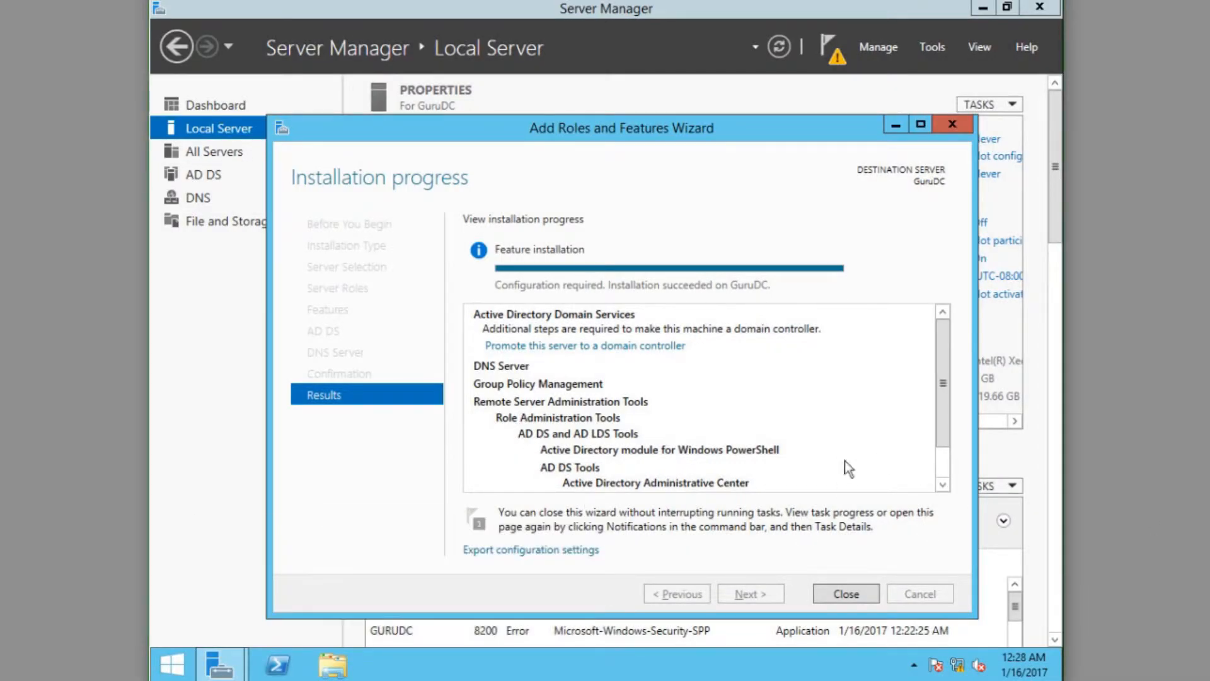
# Close the completed role installation and start promoting this server to a domain controller
pyautogui.click(833, 602)
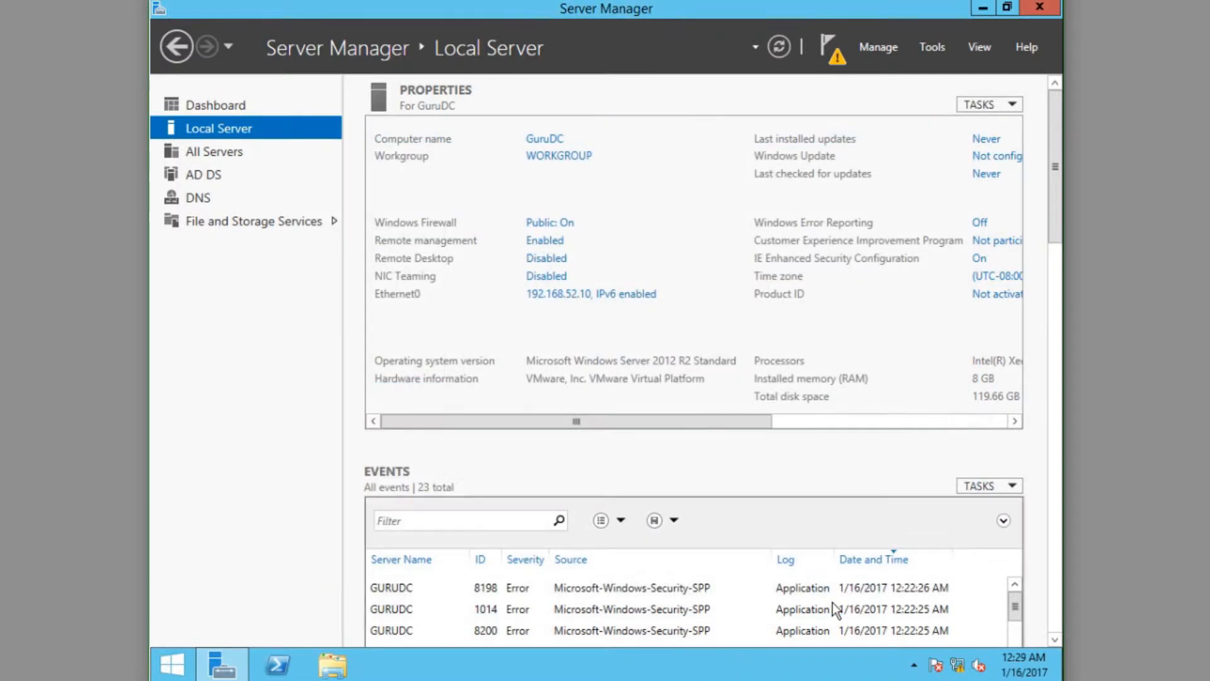
pyautogui.click(830, 51)
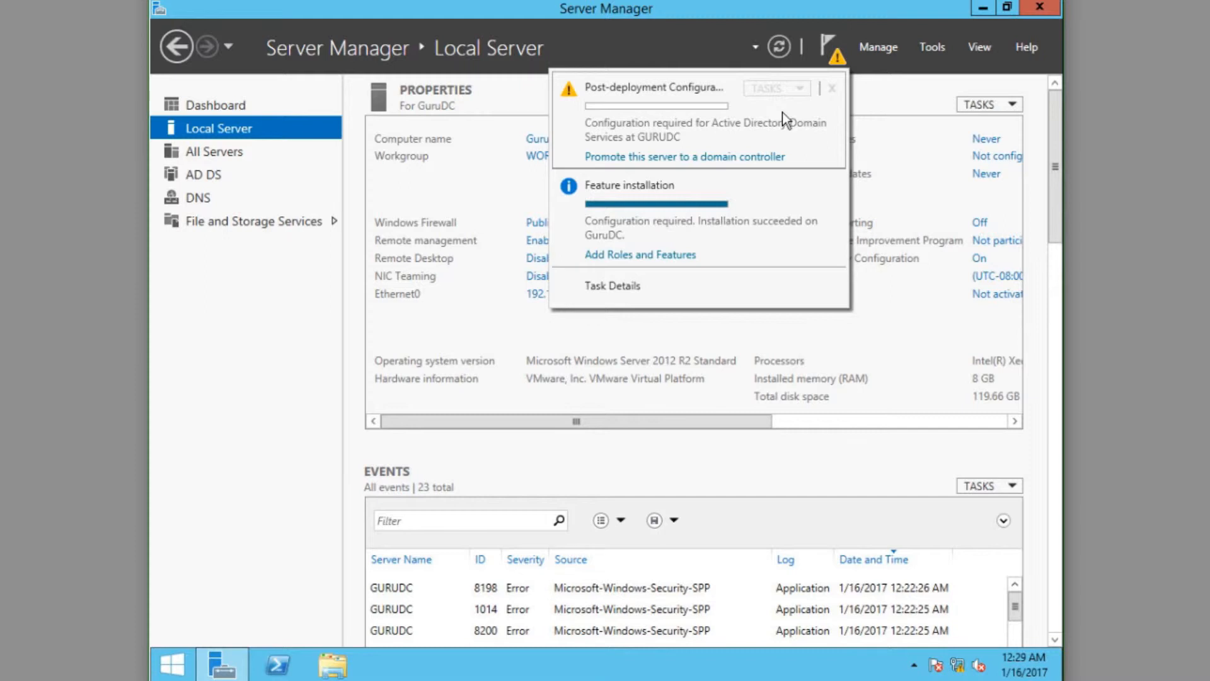
pyautogui.click(741, 157)
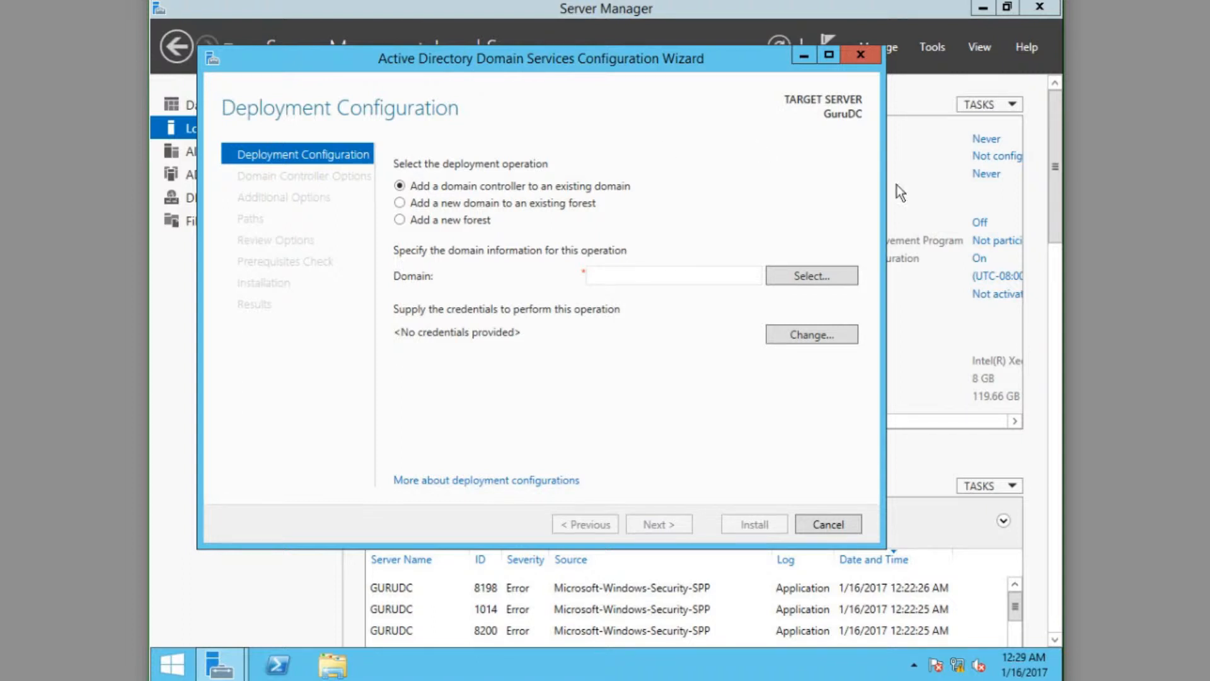
# Set the deployment operation to add a new forest with the root domain name SysAdminGuru.local, and continue to the domain controller options
pyautogui.click(452, 220)
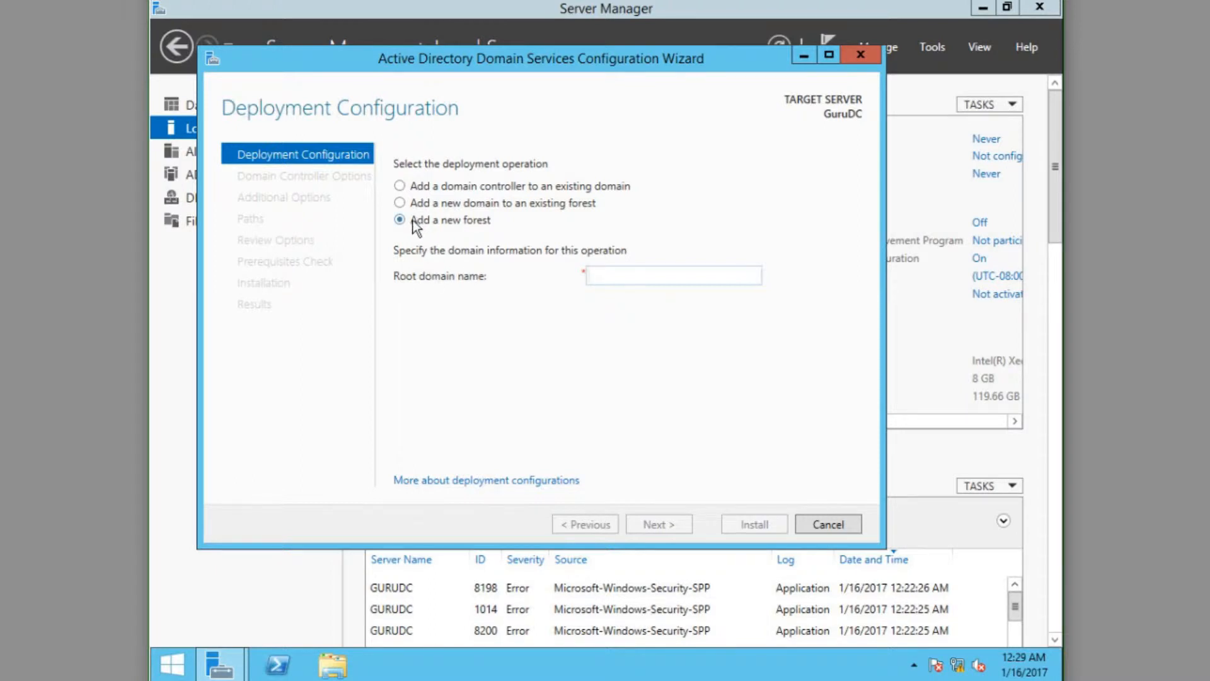
pyautogui.click(400, 203)
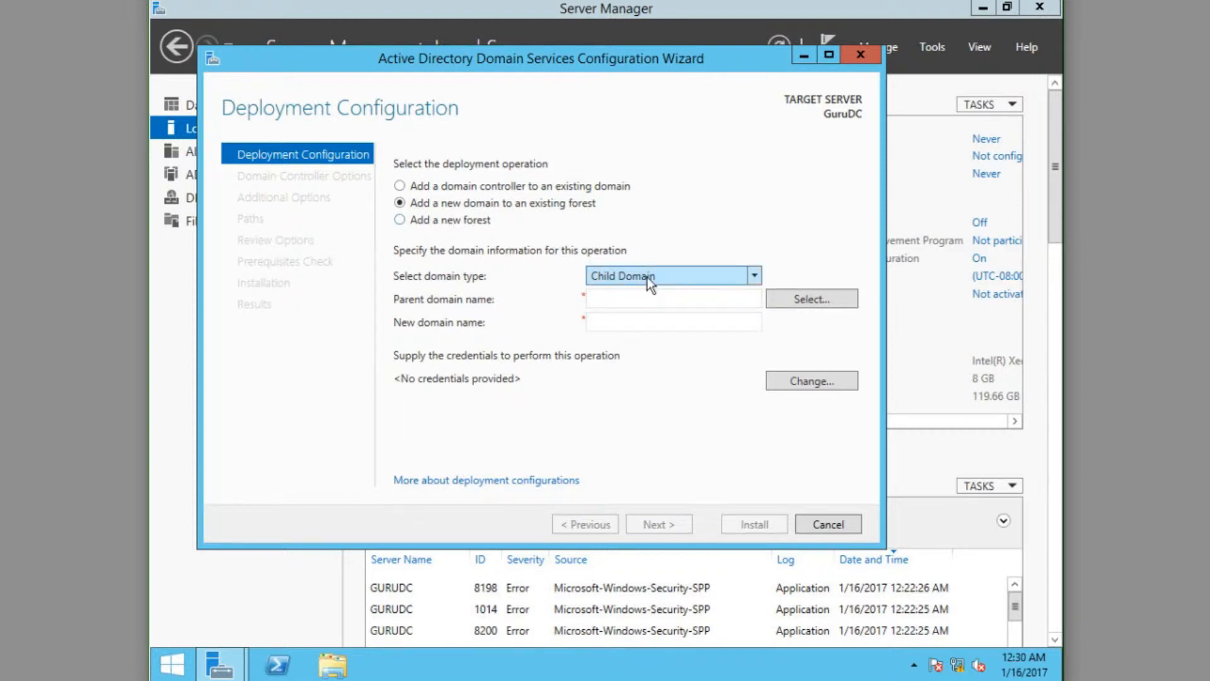
pyautogui.click(421, 222)
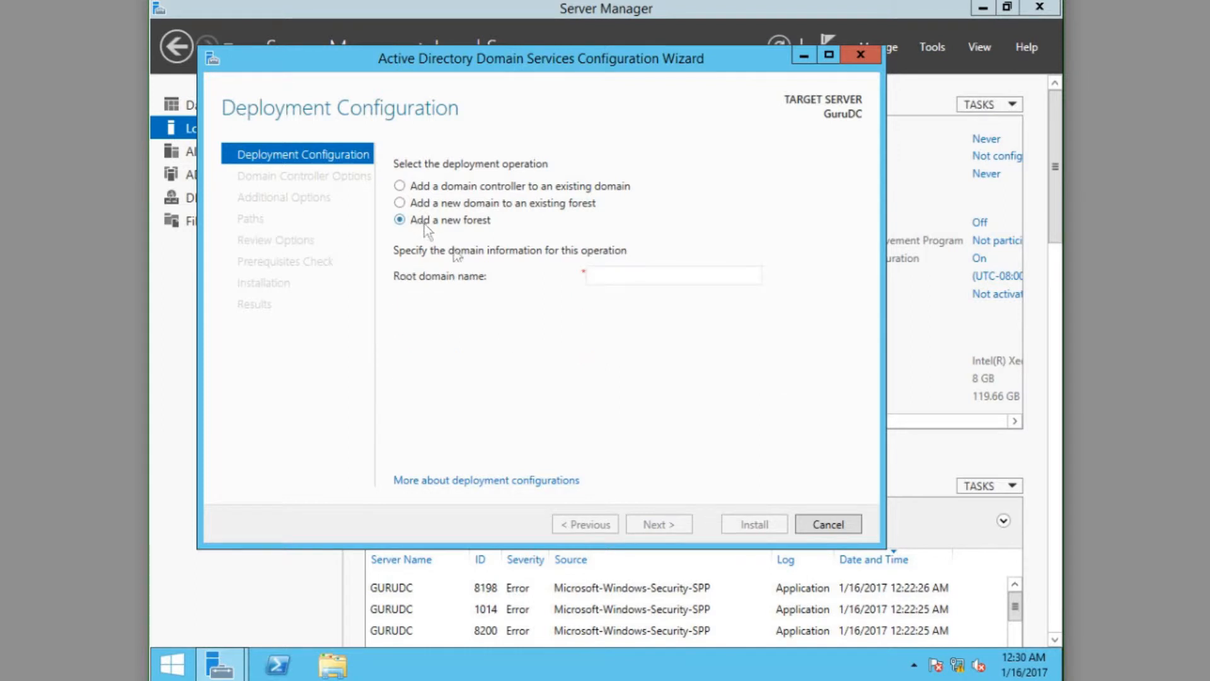
pyautogui.click(606, 274)
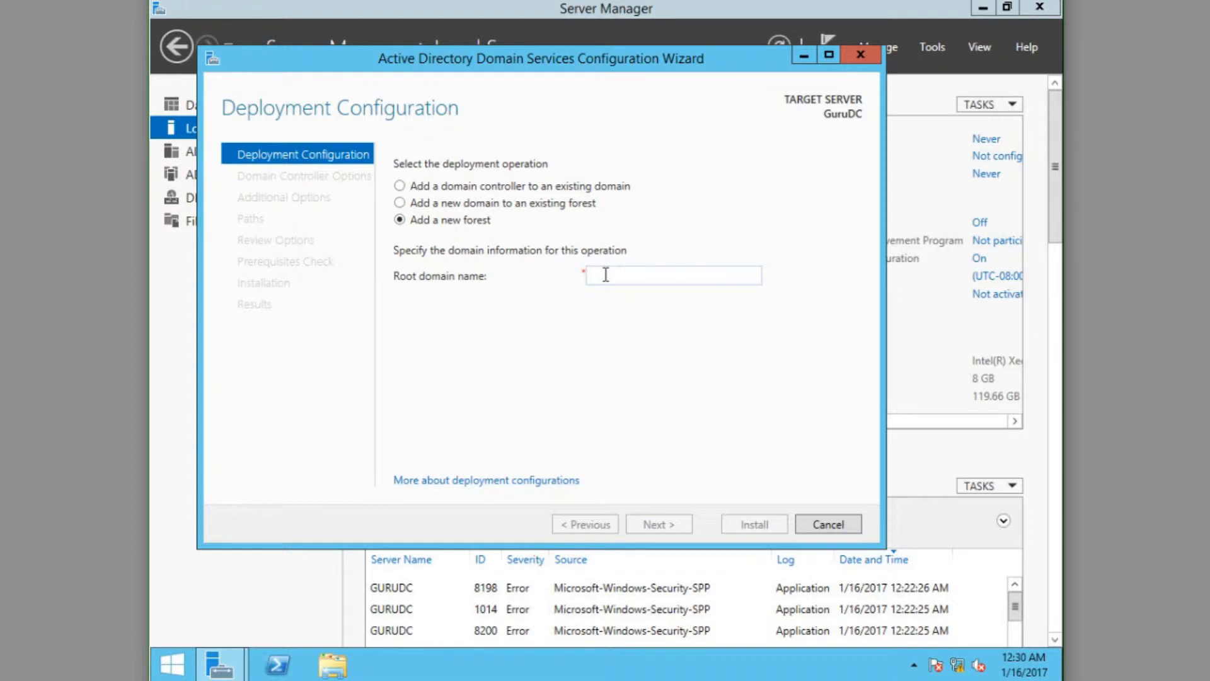
pyautogui.write('SysAdminGuru.local')
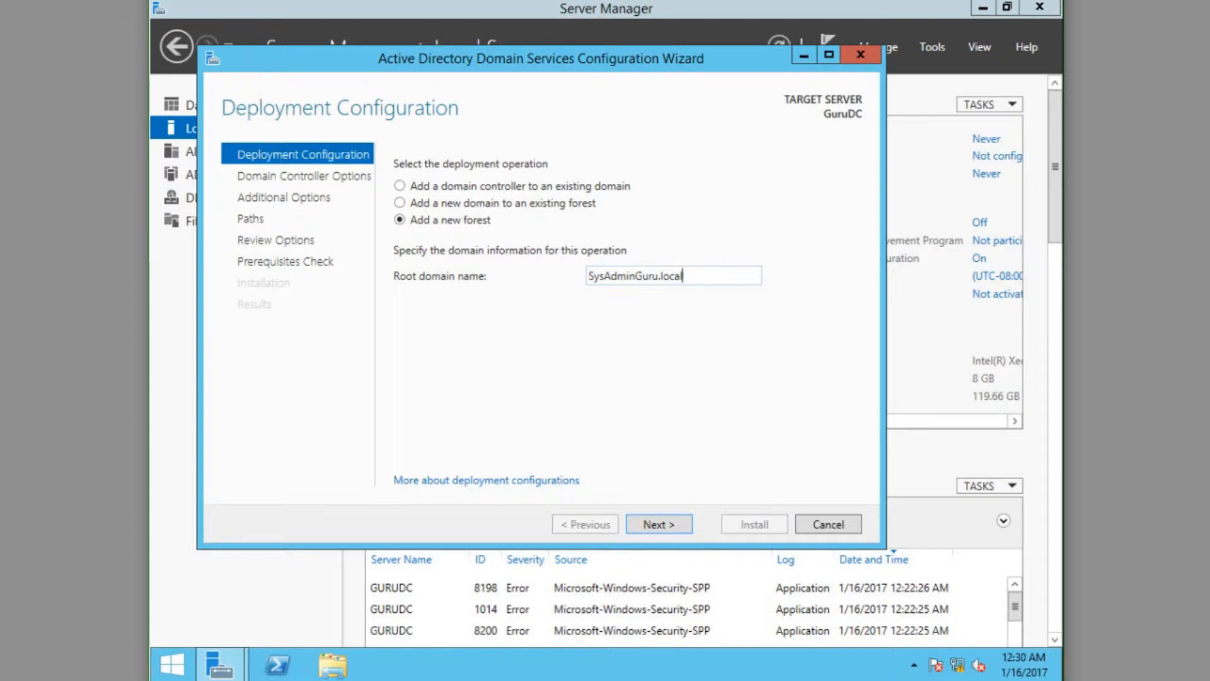
pyautogui.click(659, 524)
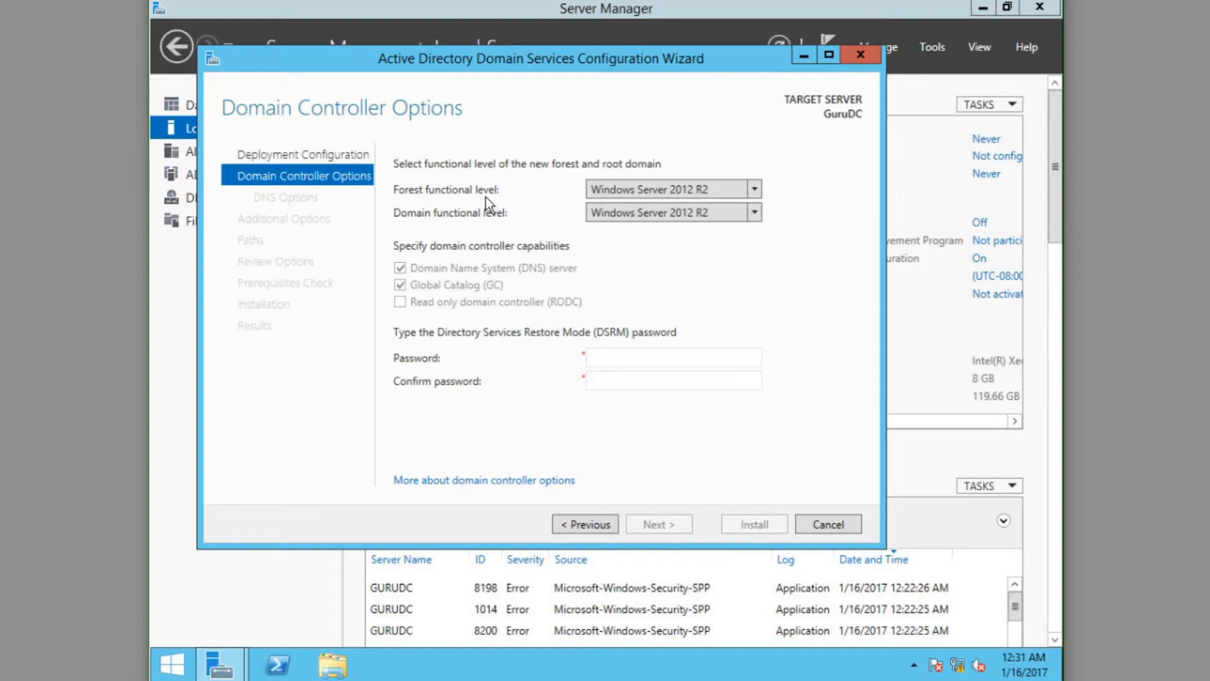
# Review the forest functional level choices and select Windows Server 2012 R2
pyautogui.click(645, 194)
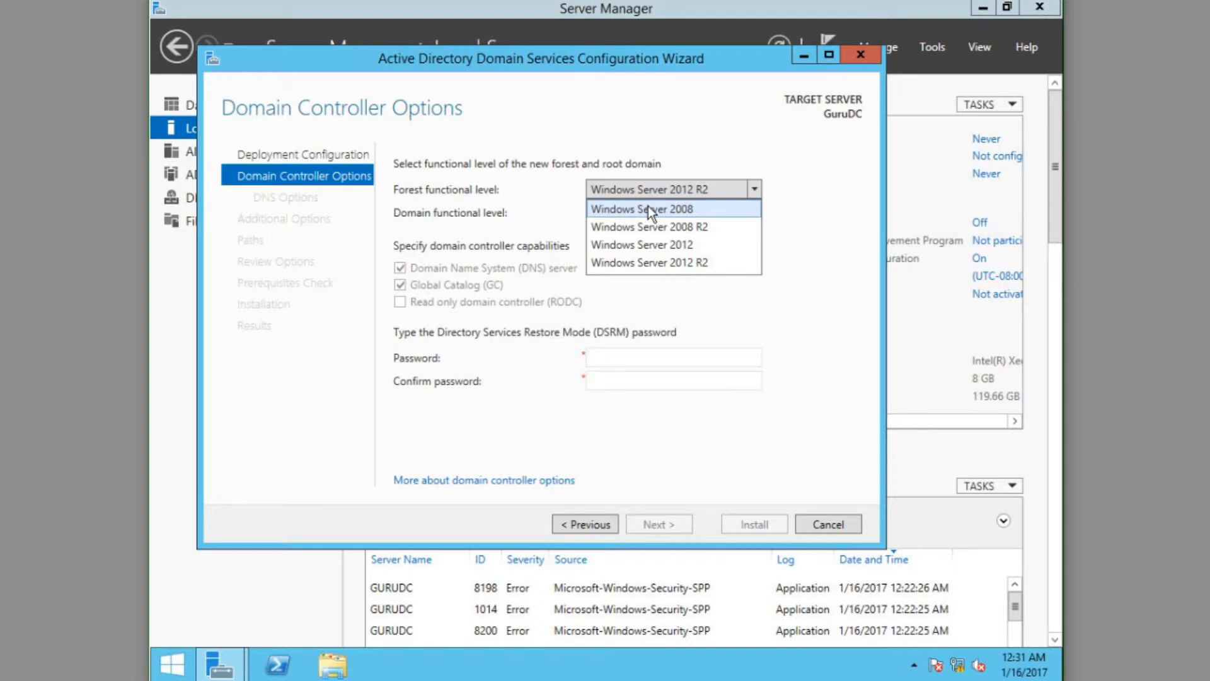
pyautogui.click(681, 263)
pyautogui.click(654, 187)
pyautogui.click(655, 187)
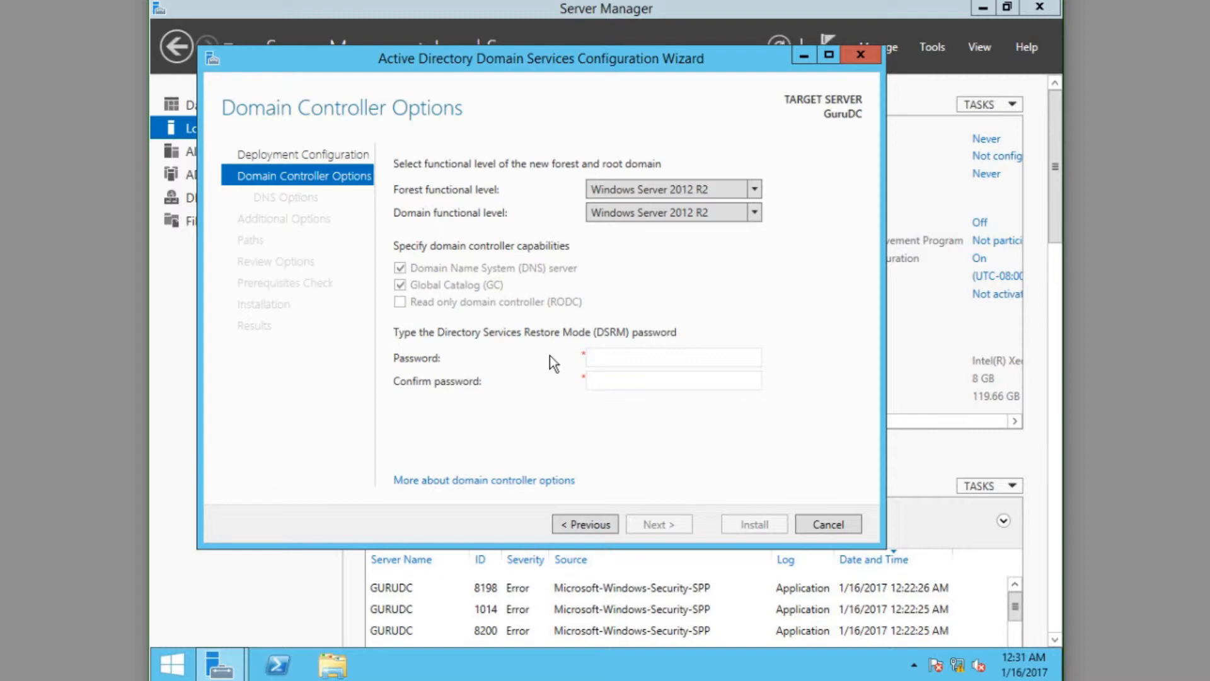
# Enter and confirm the Directory Services Restore Mode (DSRM) password
pyautogui.click(624, 359)
pyautogui.write('•••••••••')
pyautogui.press('Tab')
pyautogui.write('•••••••••')
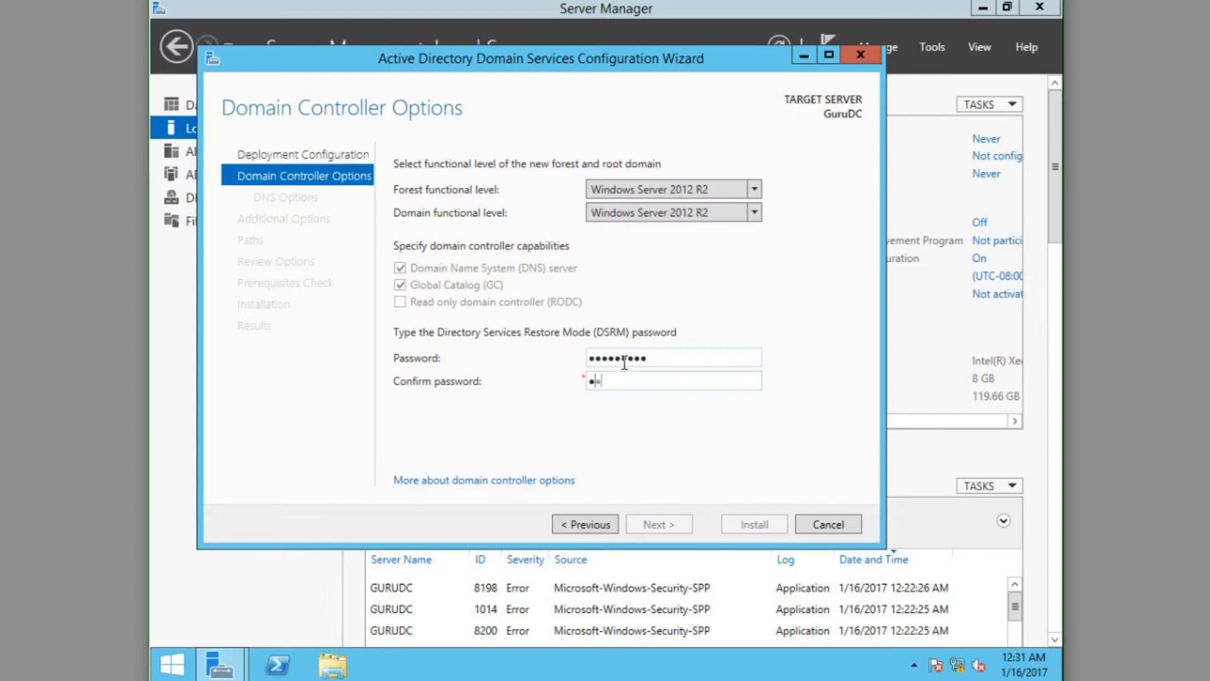
pyautogui.write('•')
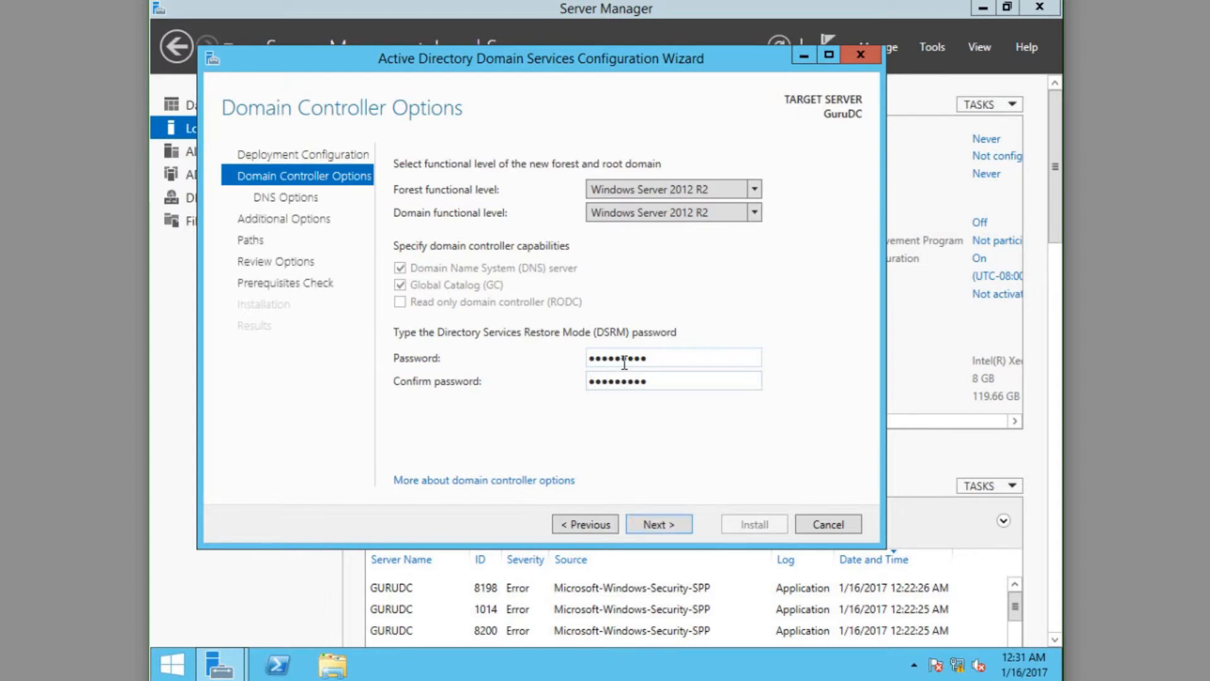
# Accept the default DNS options, the NetBIOS domain name SYSADMINGURU and the default AD DS folder paths, continuing to the options review
pyautogui.click(663, 524)
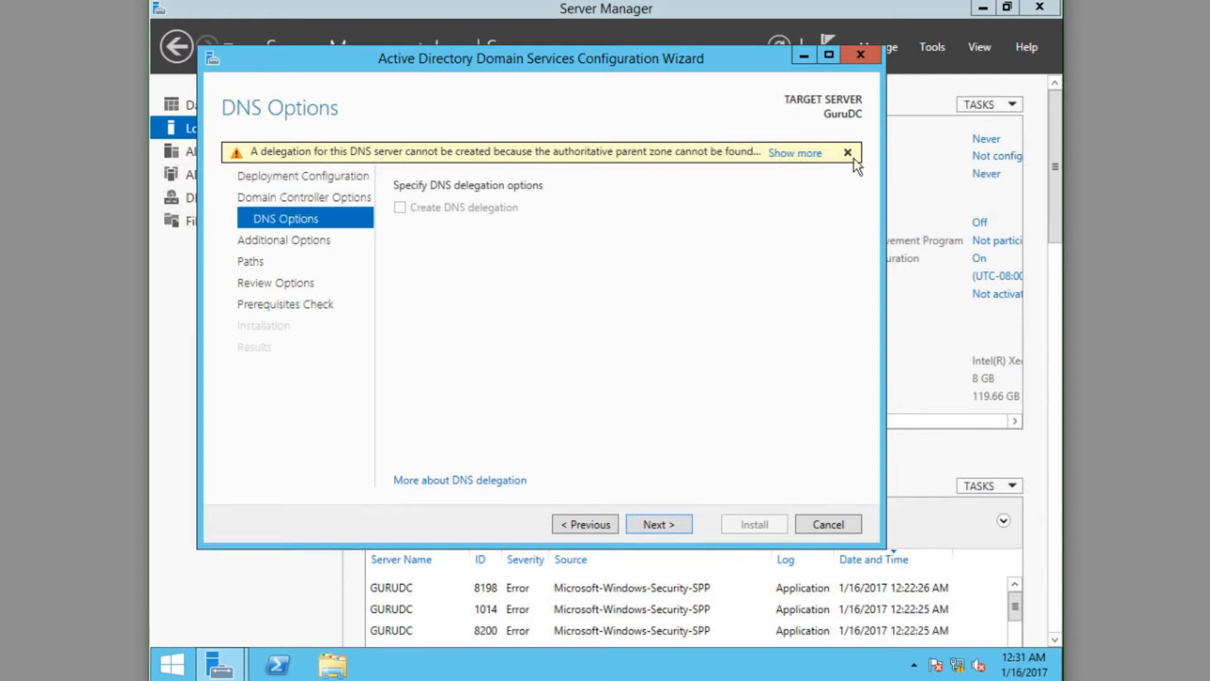
pyautogui.click(655, 524)
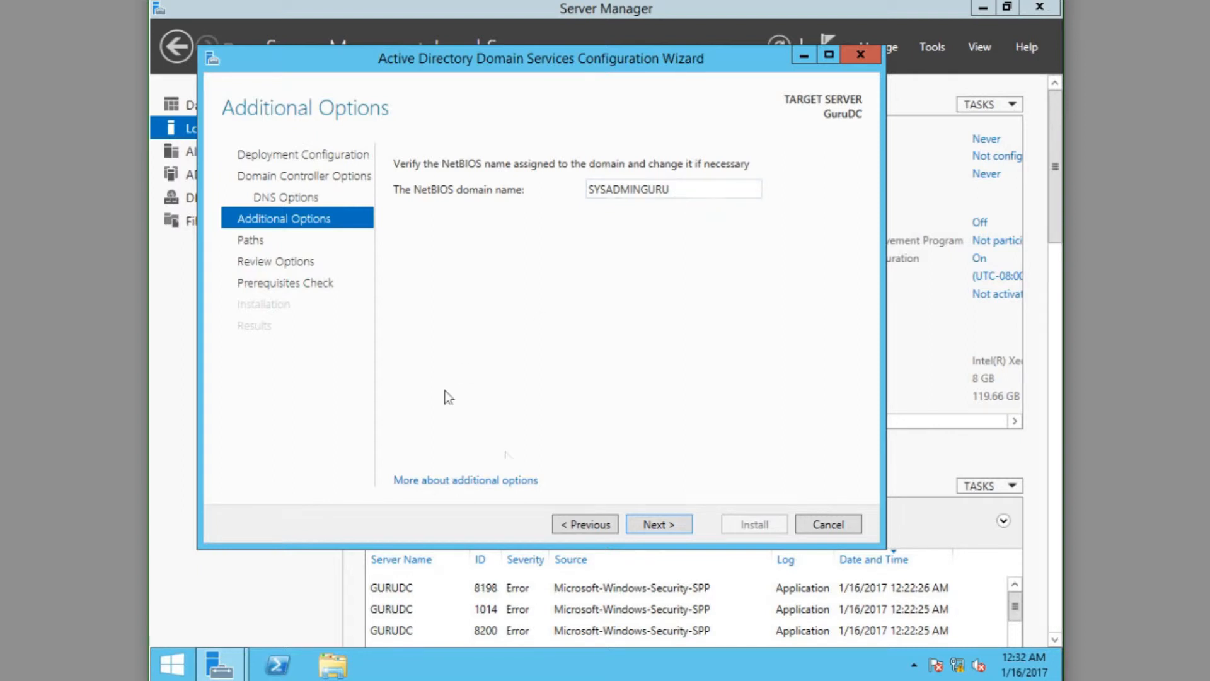
pyautogui.click(658, 525)
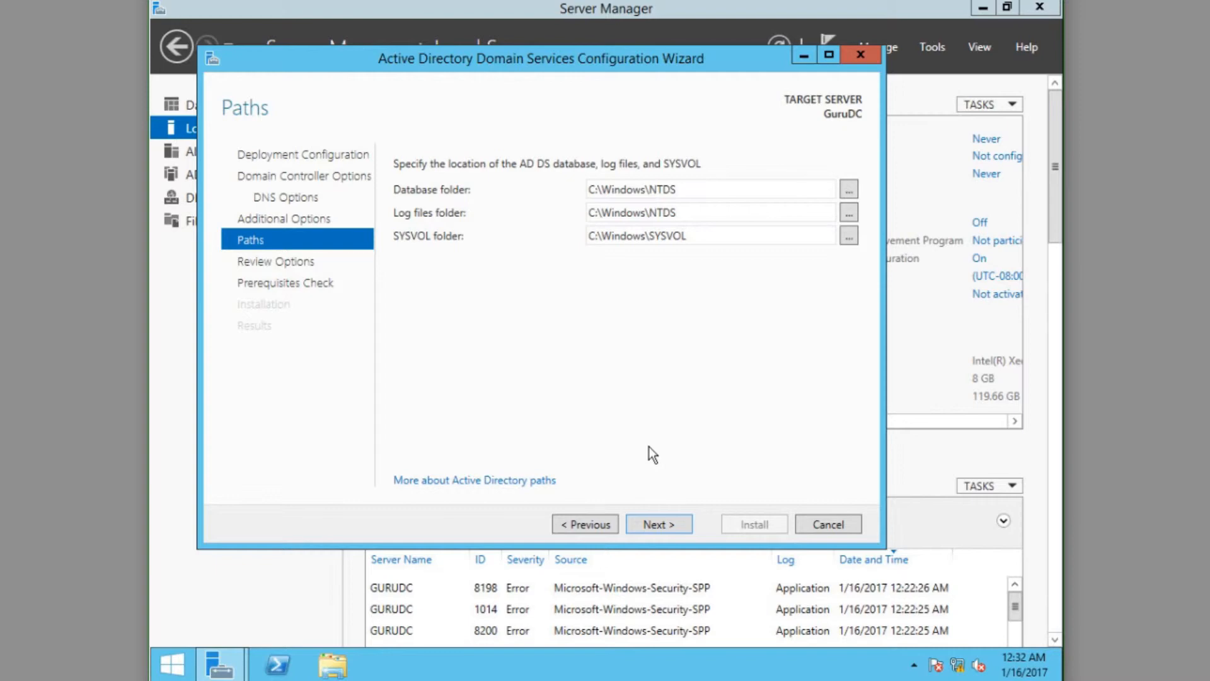
pyautogui.click(660, 527)
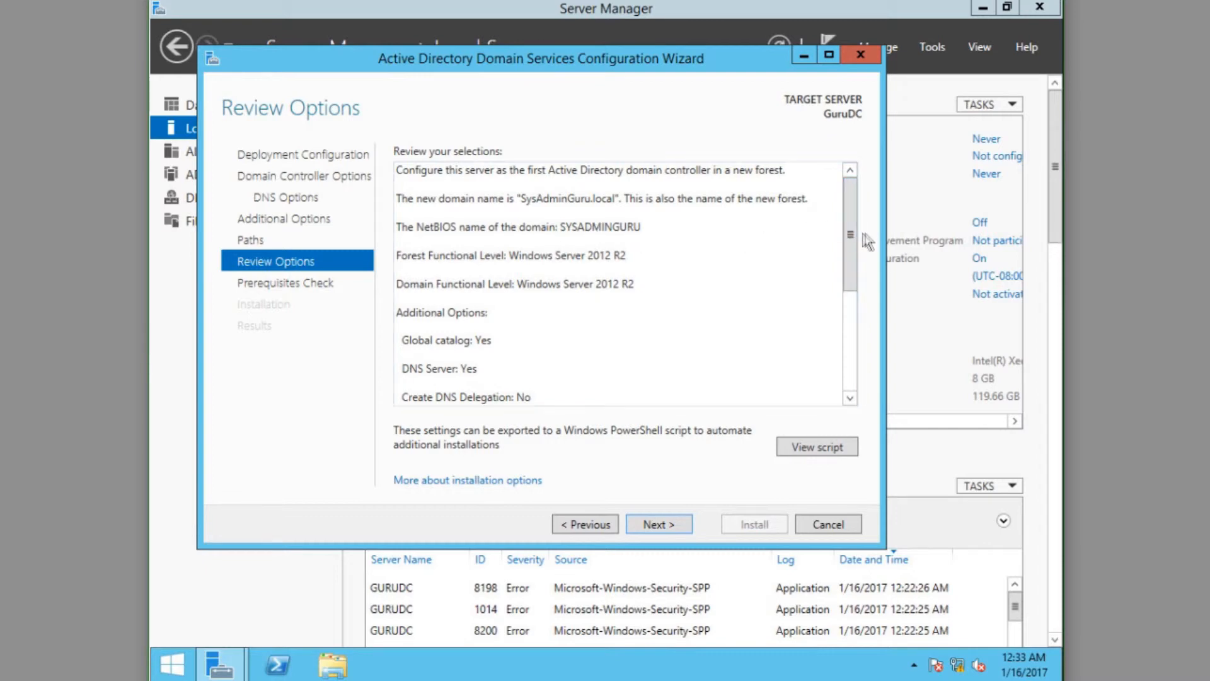
# Review the selected options and the prerequisites check results, and start the domain controller installation
pyautogui.moveTo(850, 235); pyautogui.dragTo(852, 319)
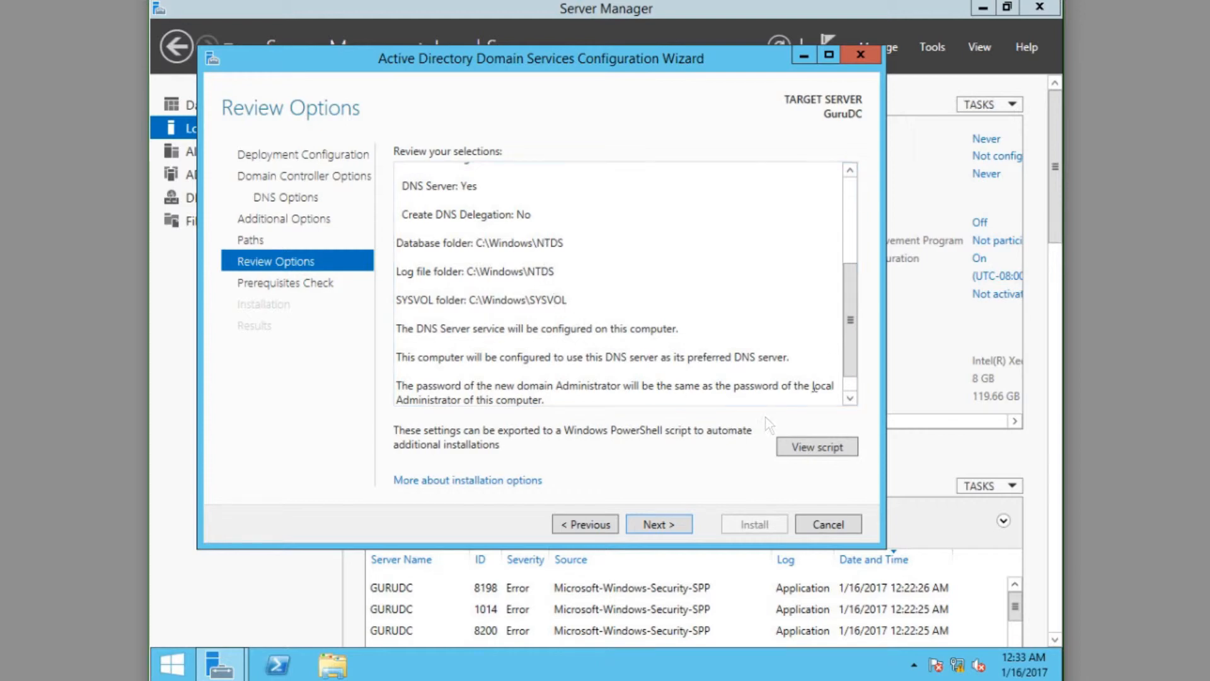
pyautogui.moveTo(846, 312); pyautogui.dragTo(852, 347)
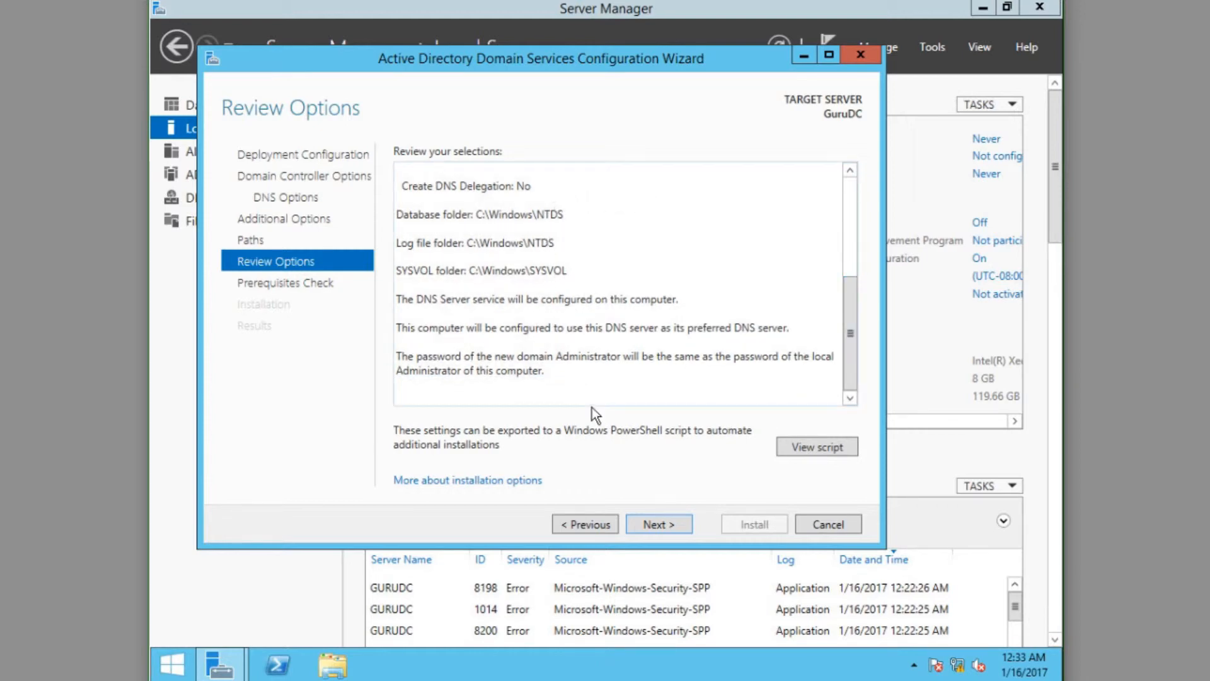
pyautogui.click(679, 522)
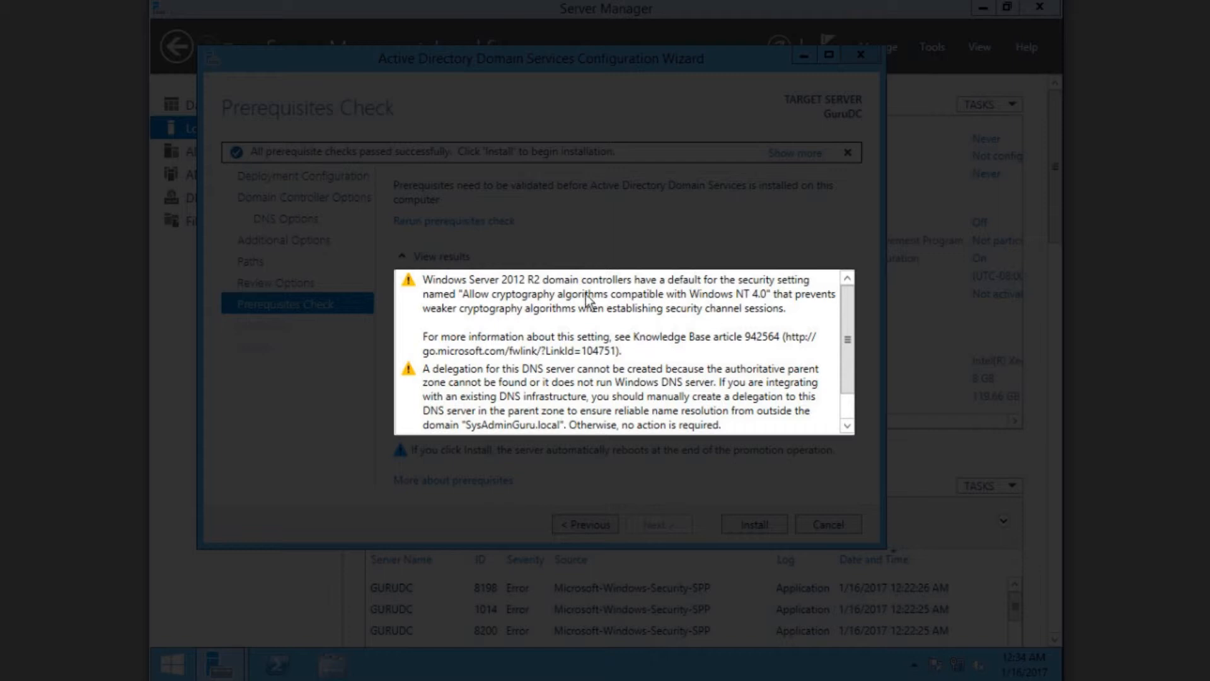
pyautogui.moveTo(848, 313); pyautogui.dragTo(848, 345)
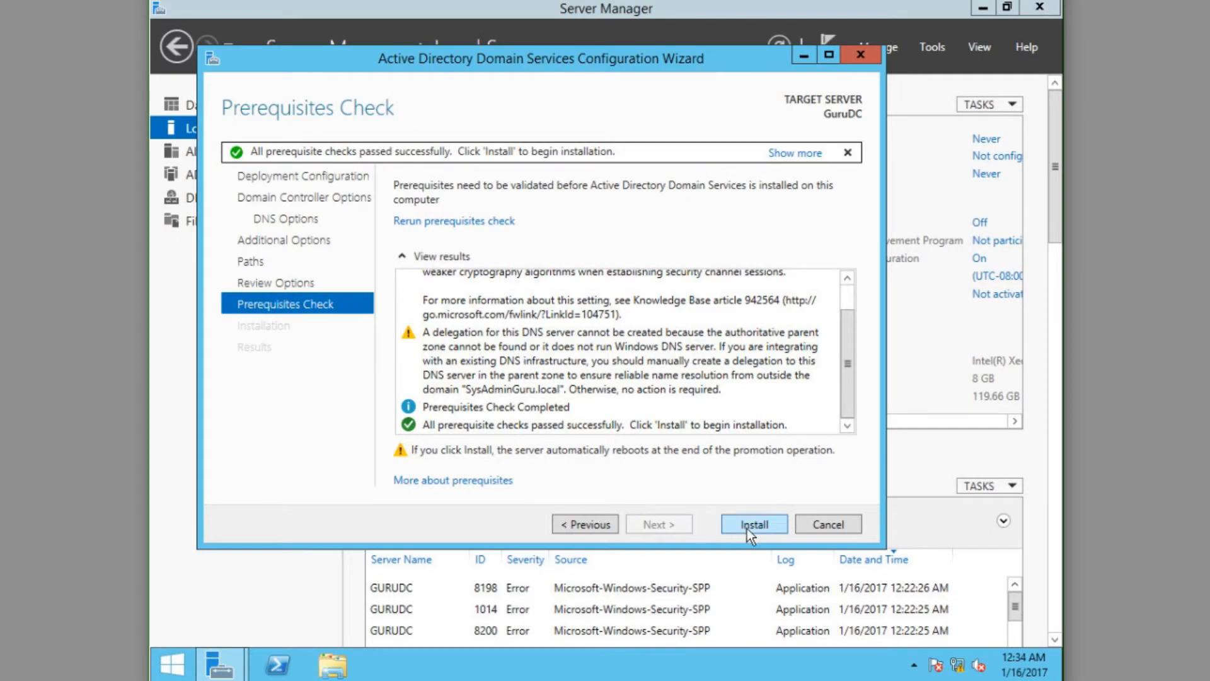
pyautogui.click(747, 528)
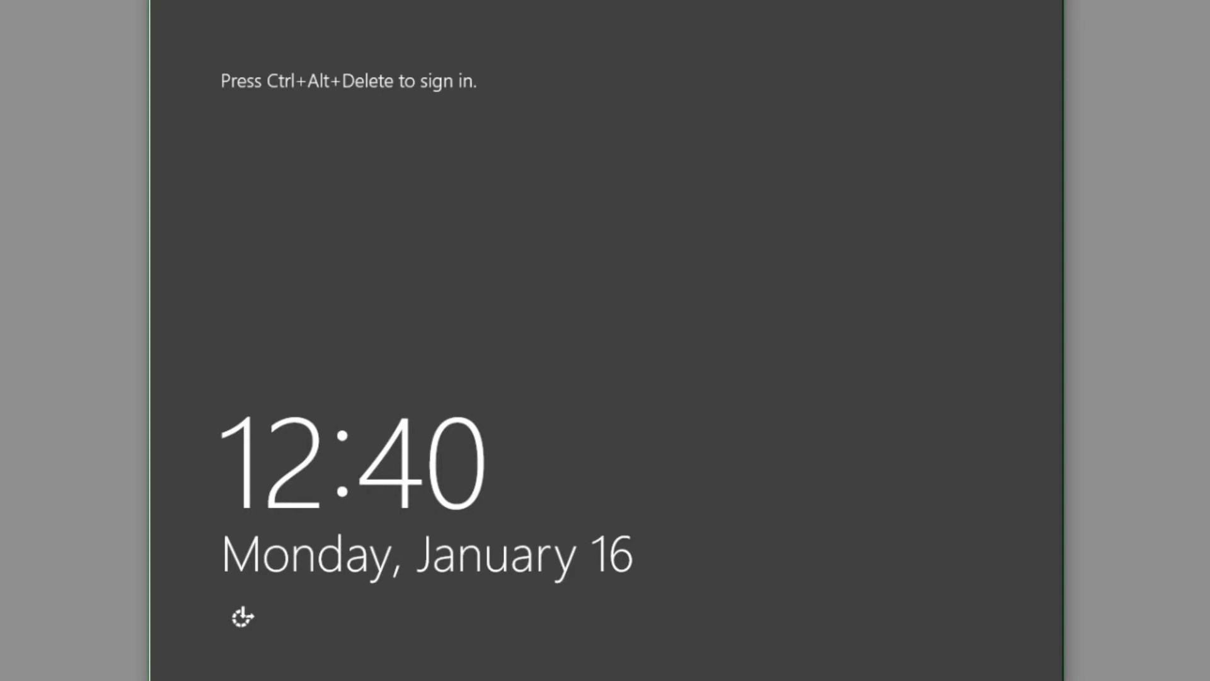
# Send the secure attention sequence to the restarted server and sign in to the SYSADMINGURU domain administrator account with its password
pyautogui.click(218, 1)
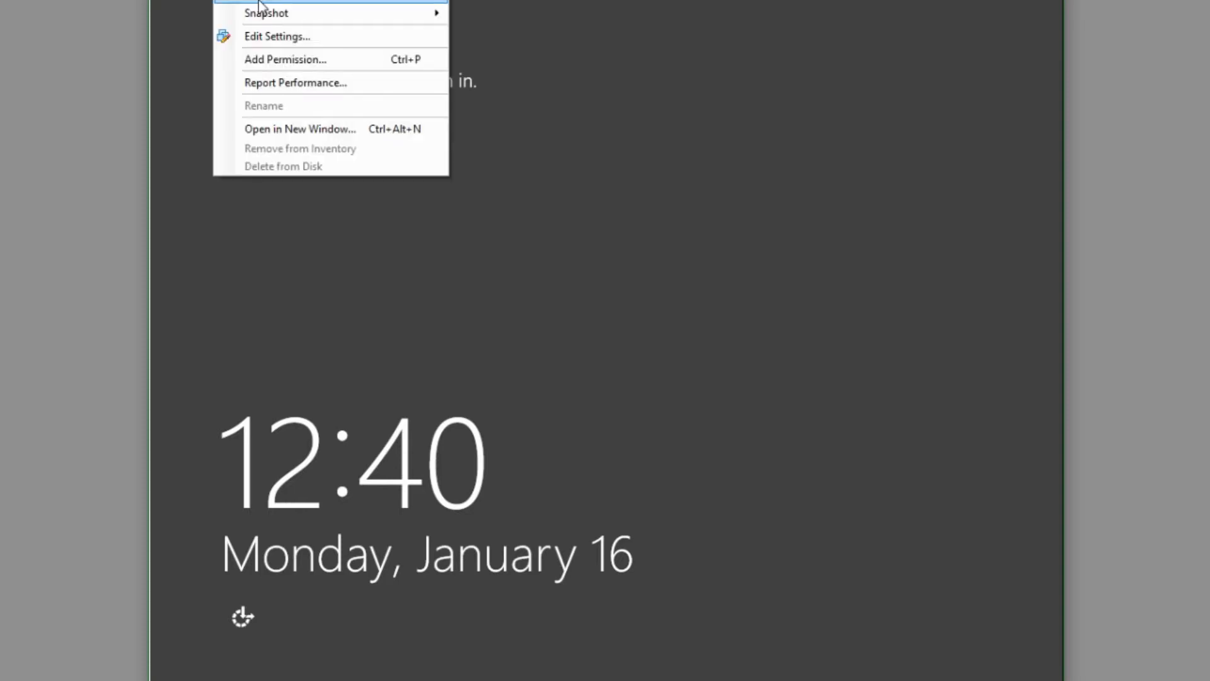
pyautogui.moveTo(384, 1)
pyautogui.click(470, 15)
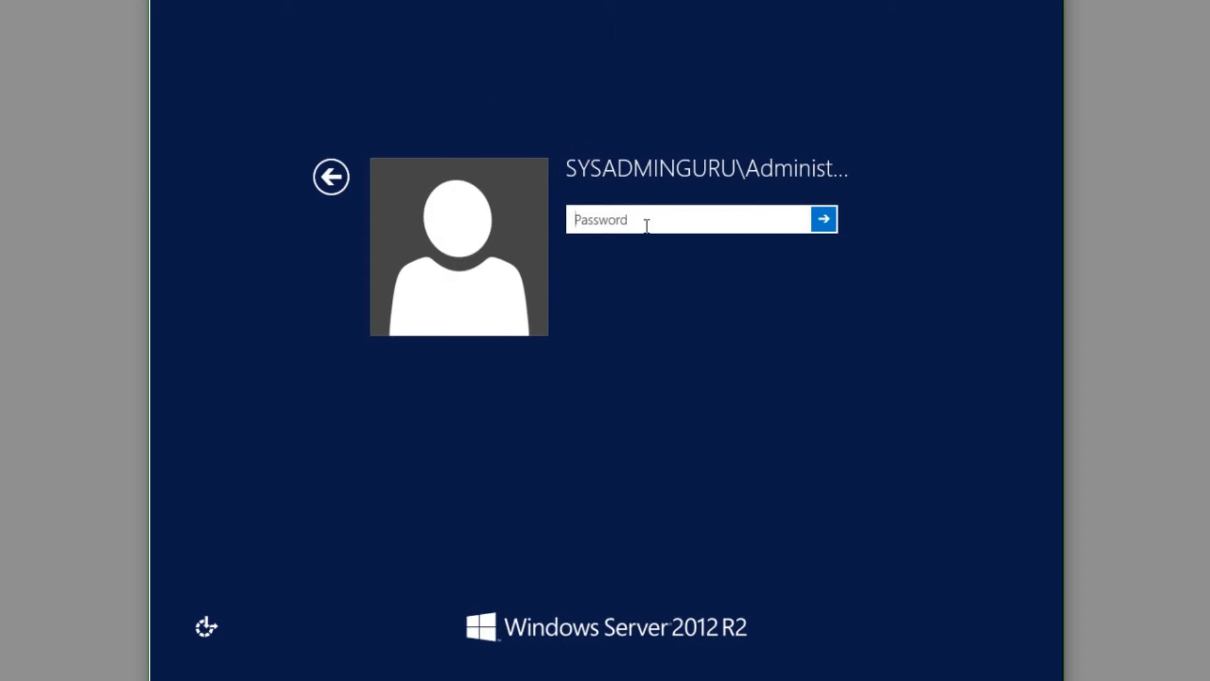
pyautogui.write('••••••••••')
pyautogui.press('Return')
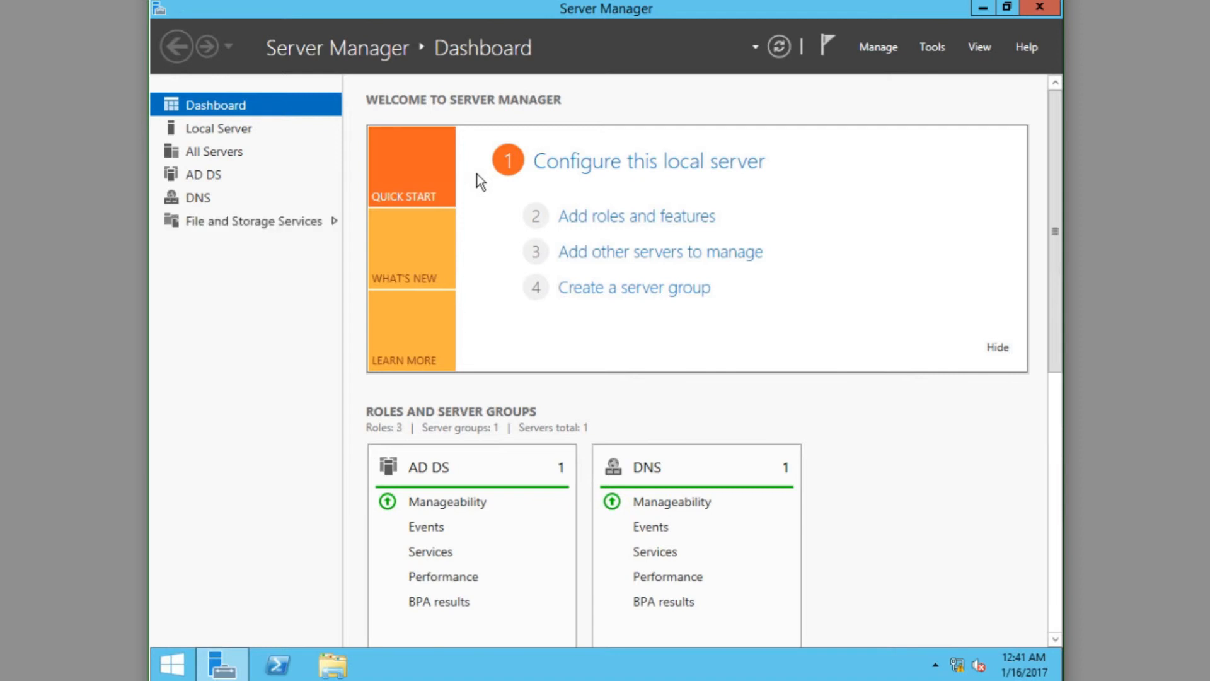
# Minimize Server Manager and open the Administrative Tools folder in a maximized window
pyautogui.click(978, 9)
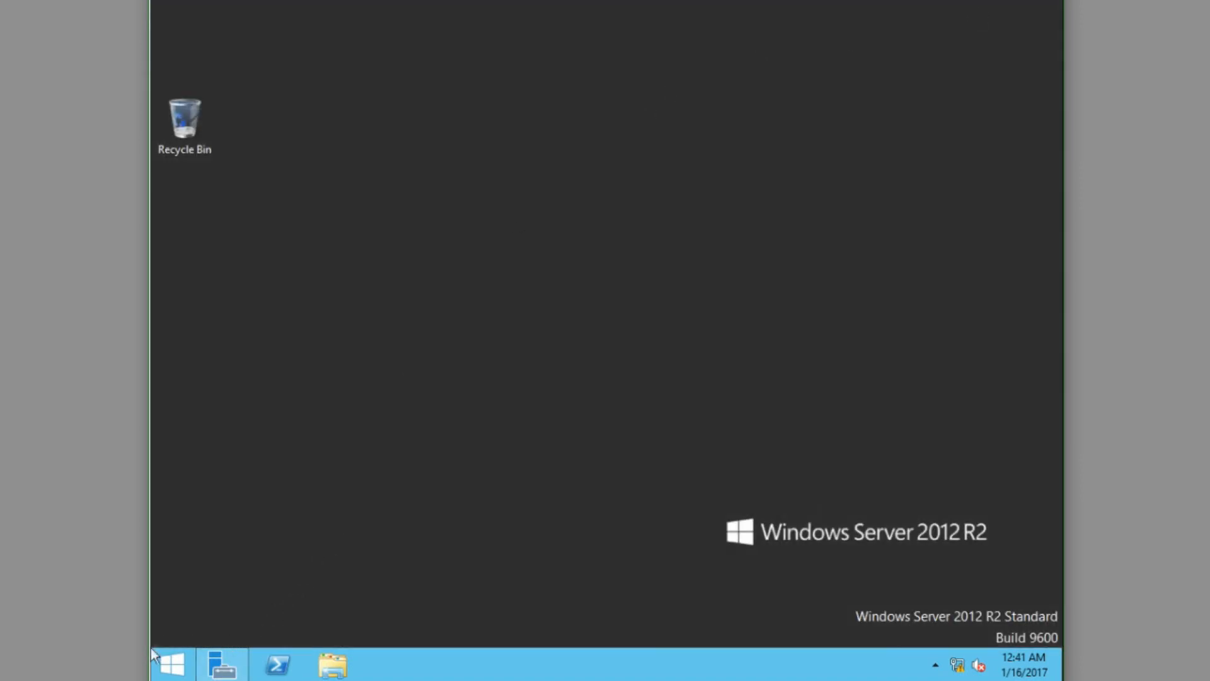
pyautogui.click(163, 673)
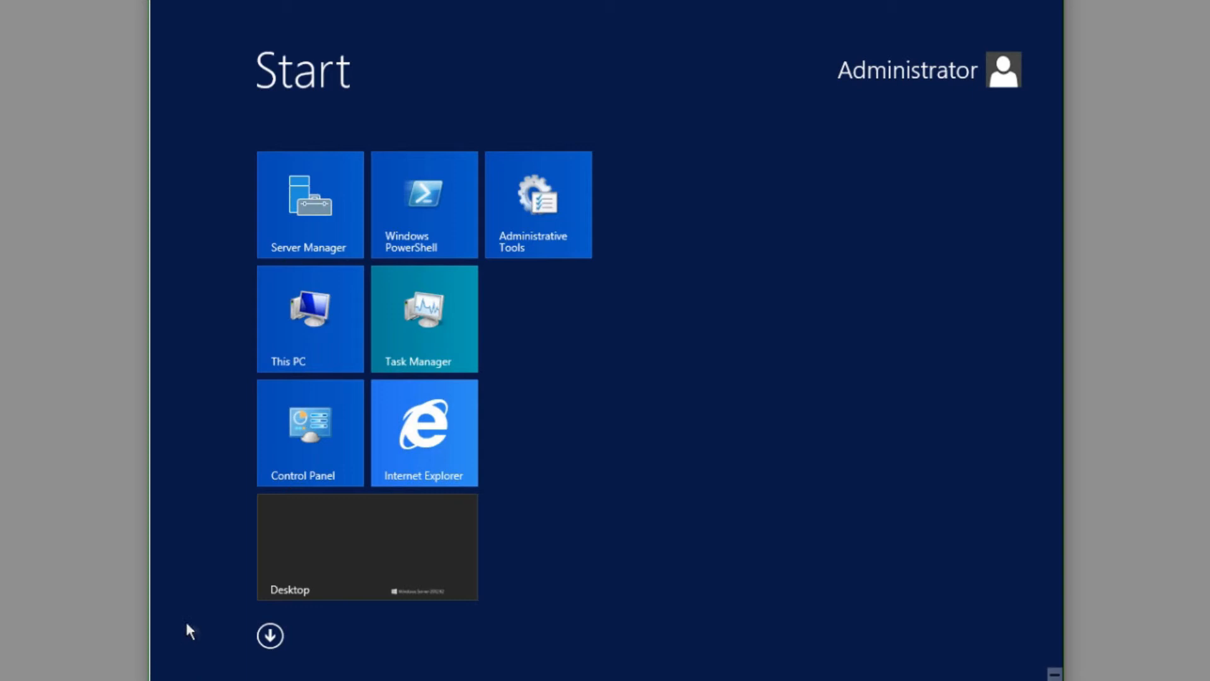
pyautogui.click(572, 234)
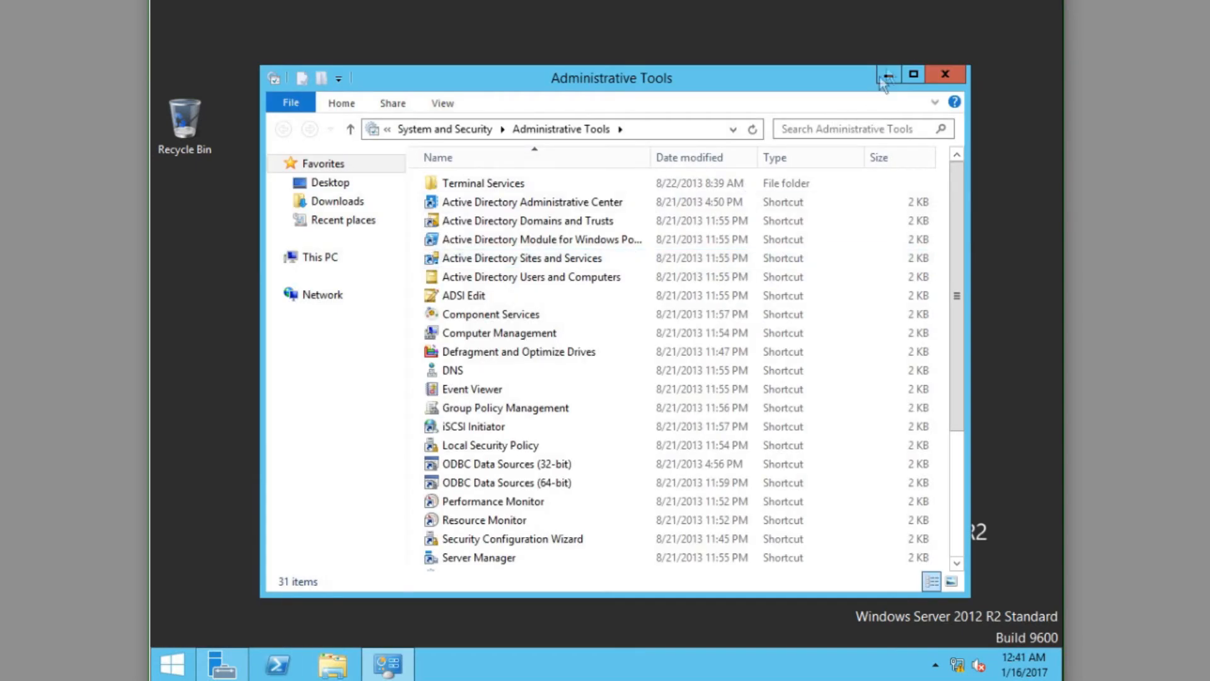
pyautogui.click(913, 74)
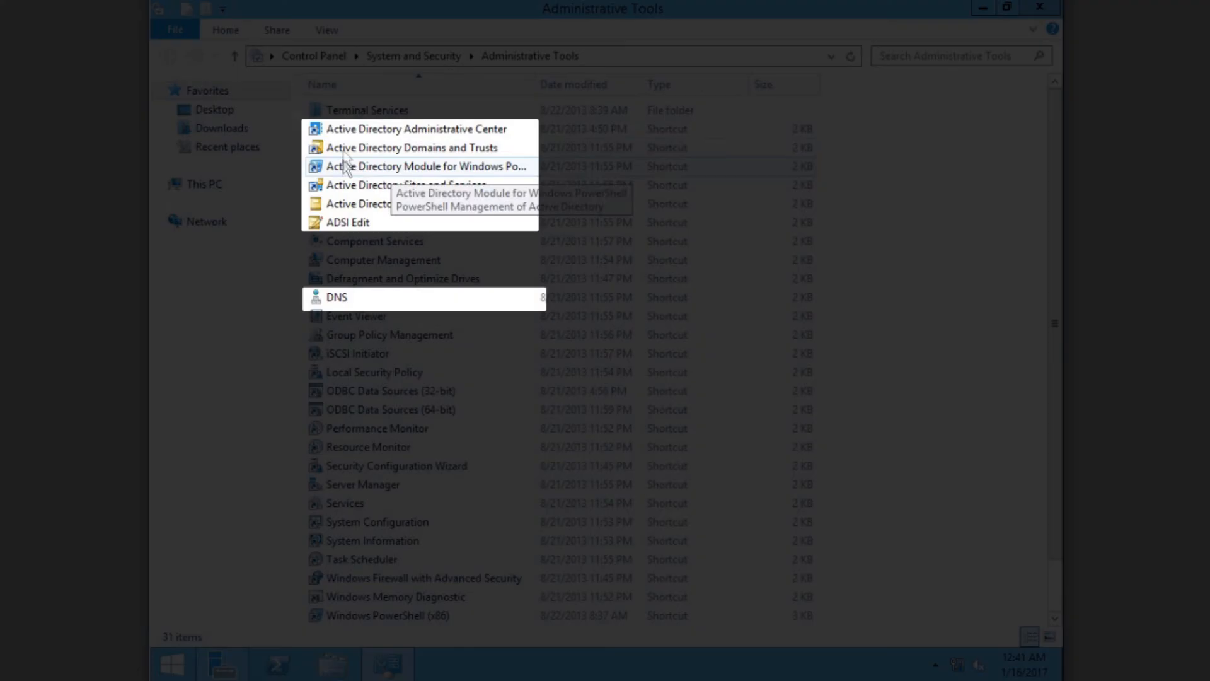
# Examine the Active Directory tools, ADSI Edit and DNS in Administrative Tools, widening the Name column to fit the full names
pyautogui.click(346, 129)
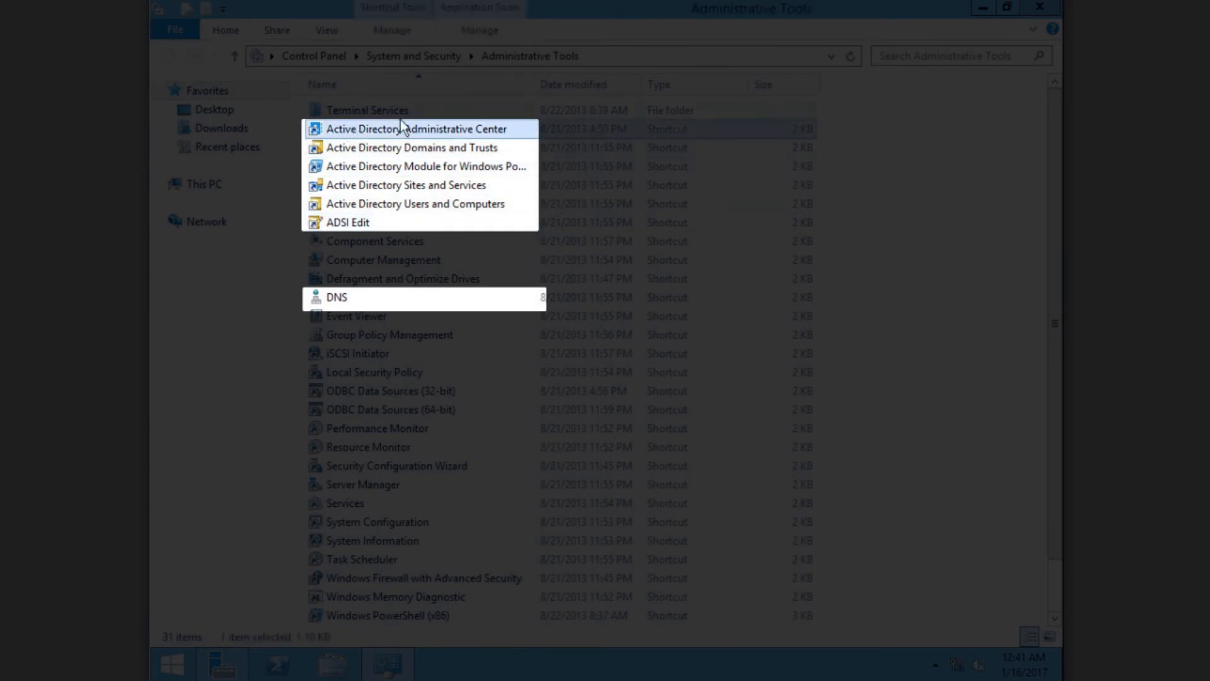
pyautogui.click(398, 153)
pyautogui.click(403, 185)
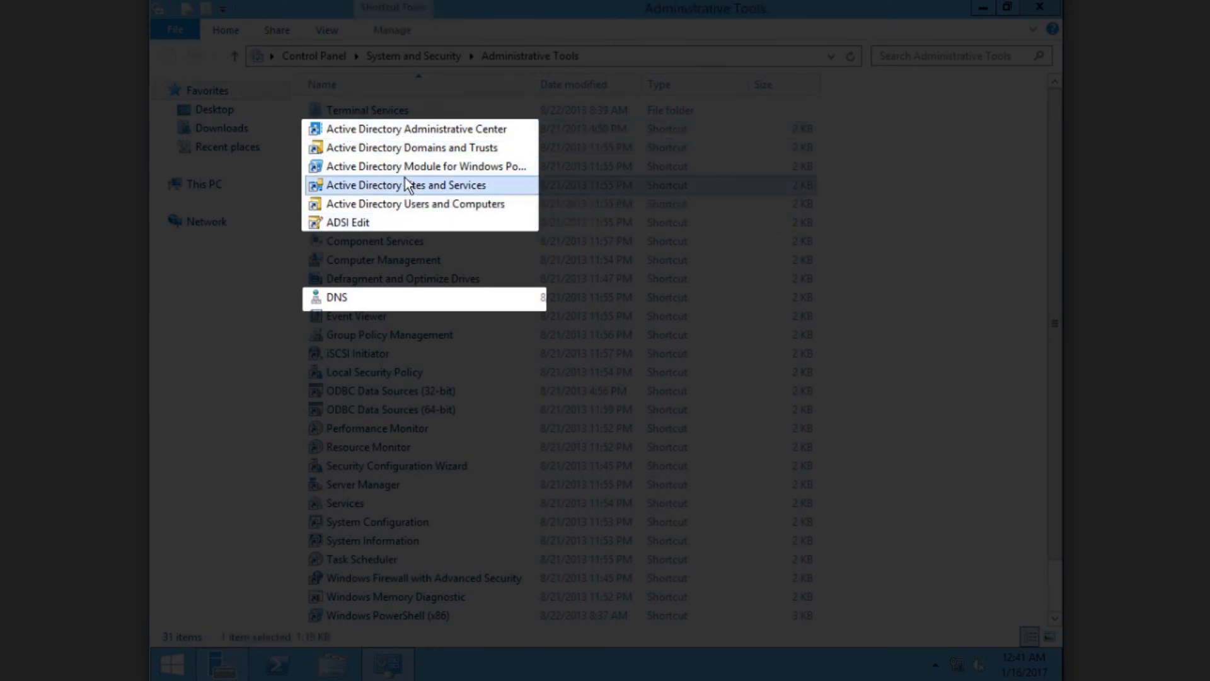
pyautogui.click(416, 166)
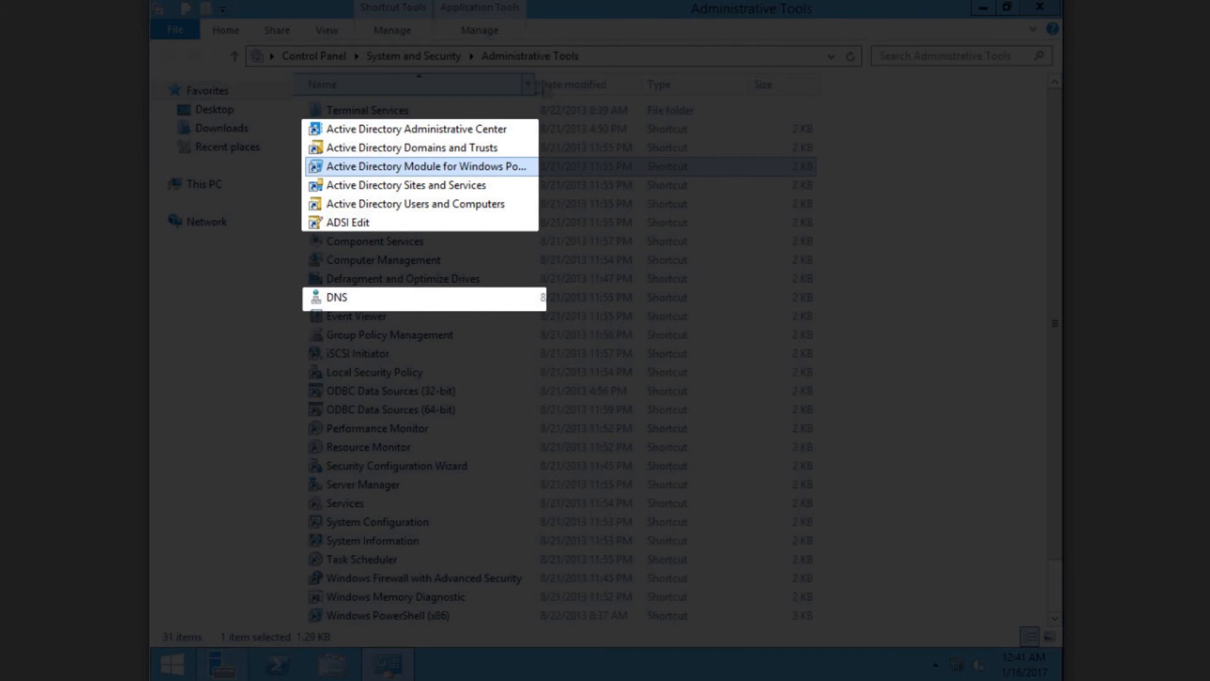
pyautogui.doubleClick(535, 83)
pyautogui.click(469, 189)
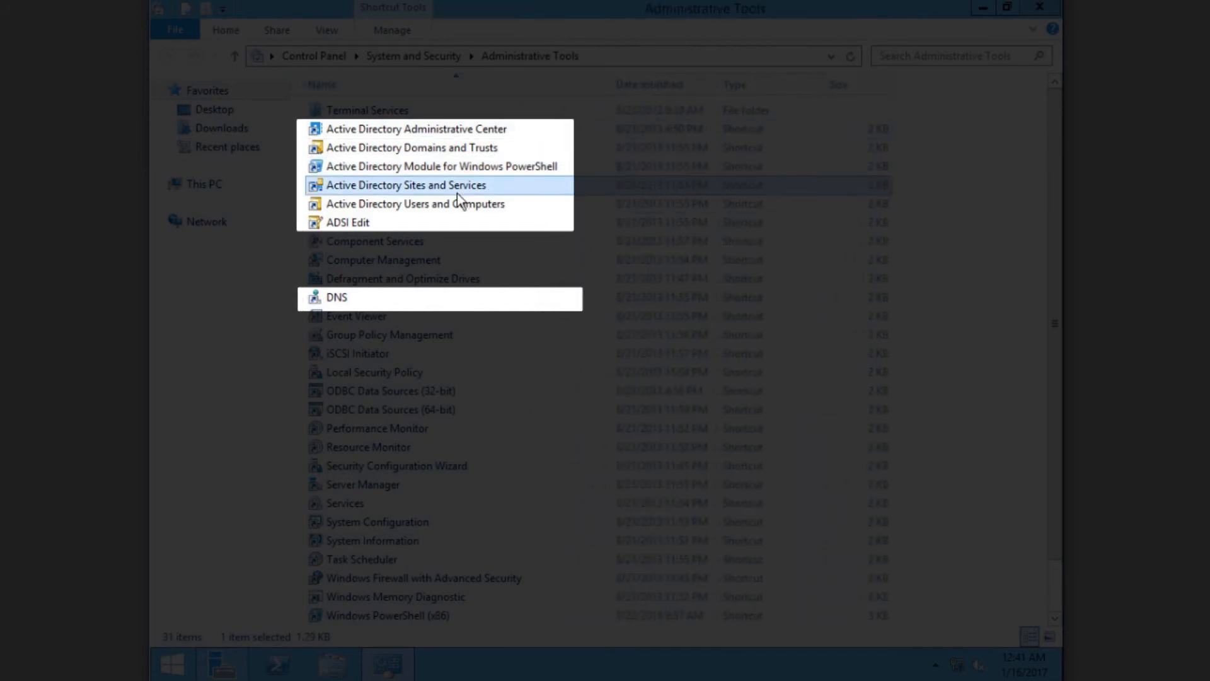
pyautogui.click(463, 212)
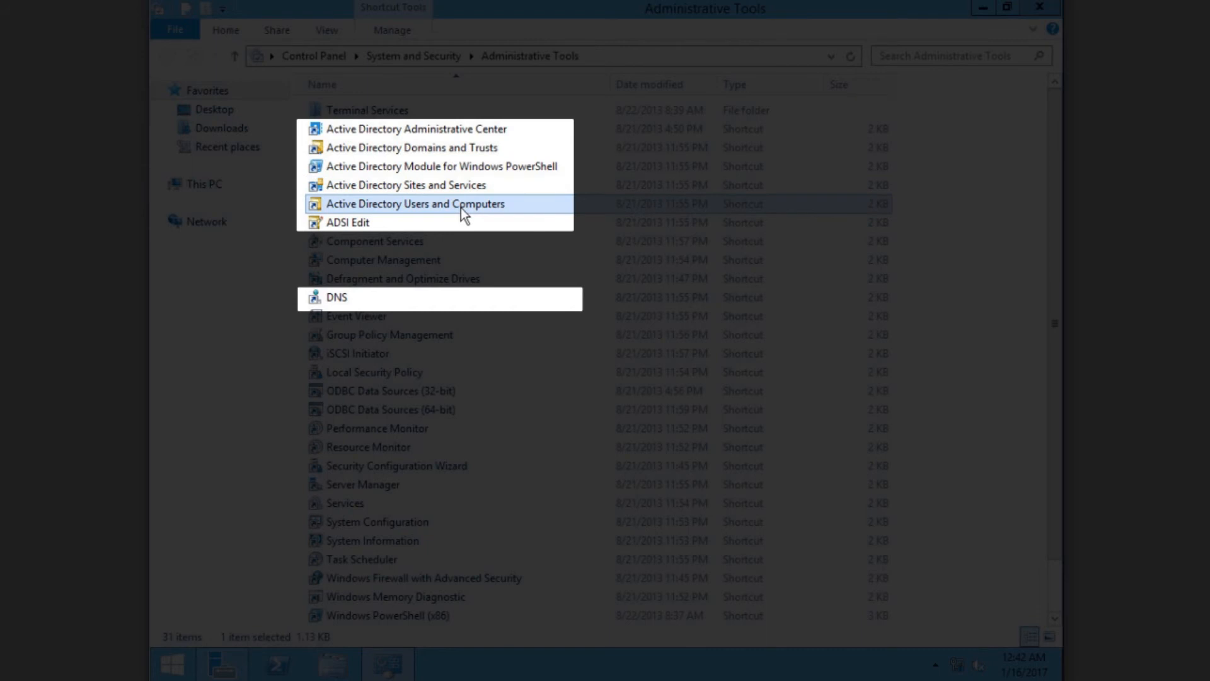
pyautogui.click(463, 223)
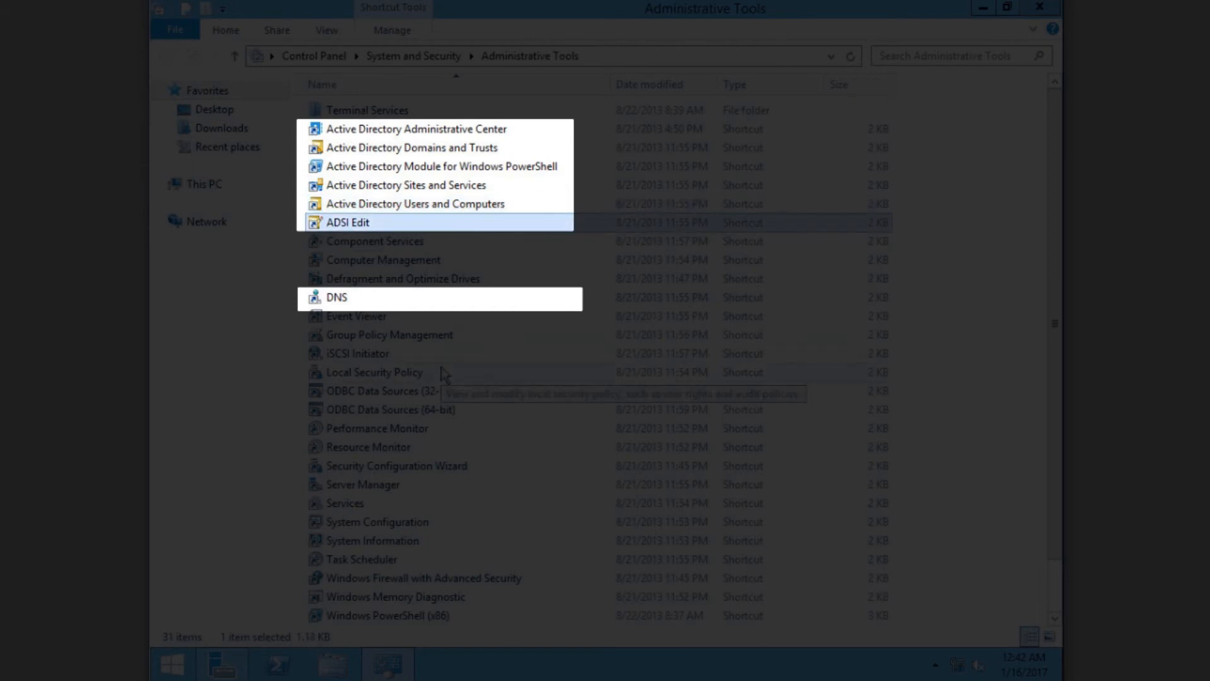
pyautogui.scroll(-1, 441, 367)
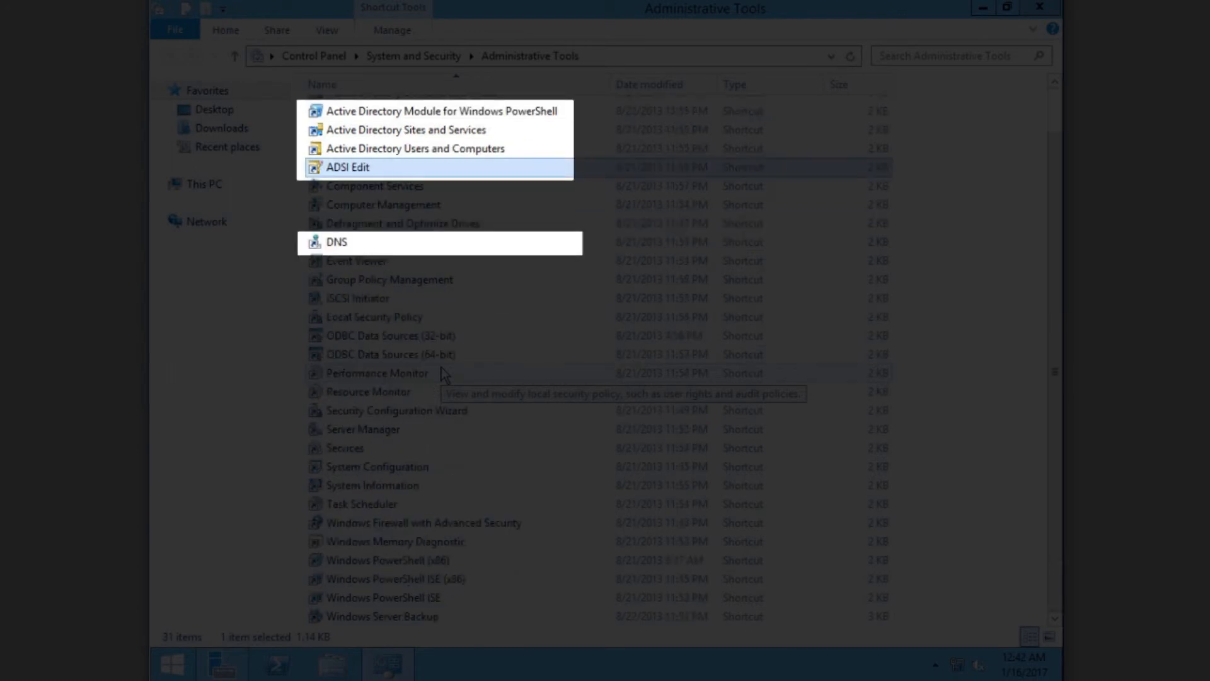
pyautogui.scroll(1, 442, 368)
pyautogui.click(385, 301)
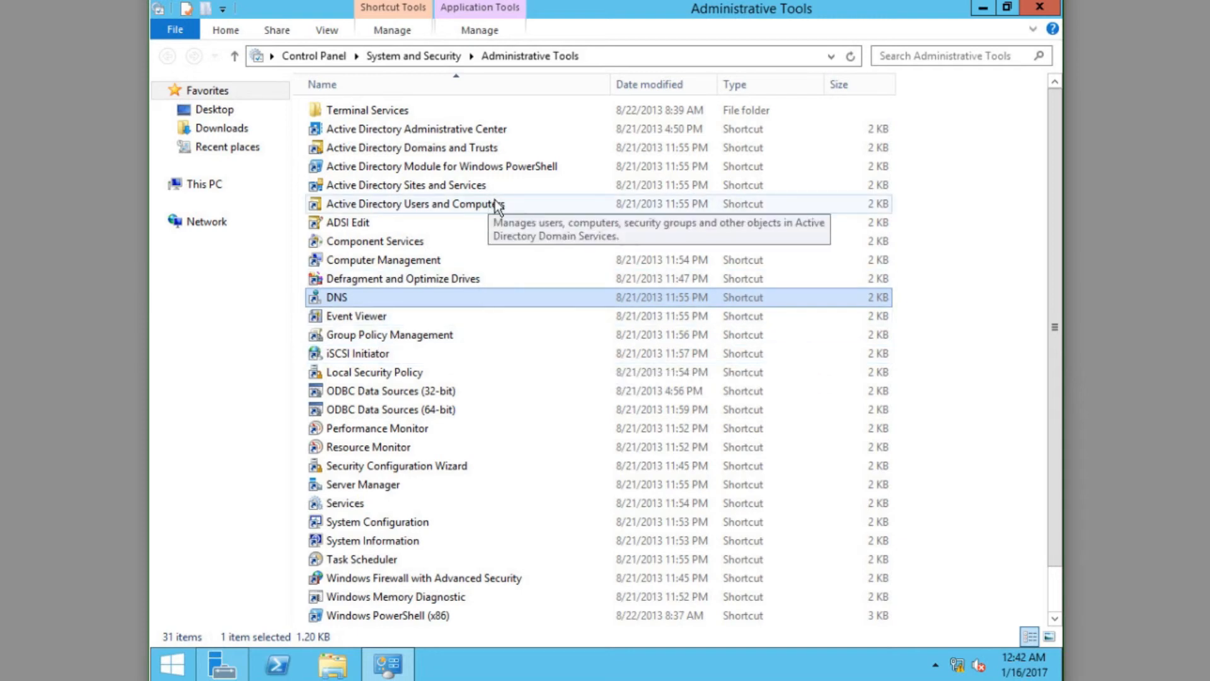
# Open Active Directory Users and Computers and show the Computers container of SysAdminGuru.local
pyautogui.doubleClick(417, 206)
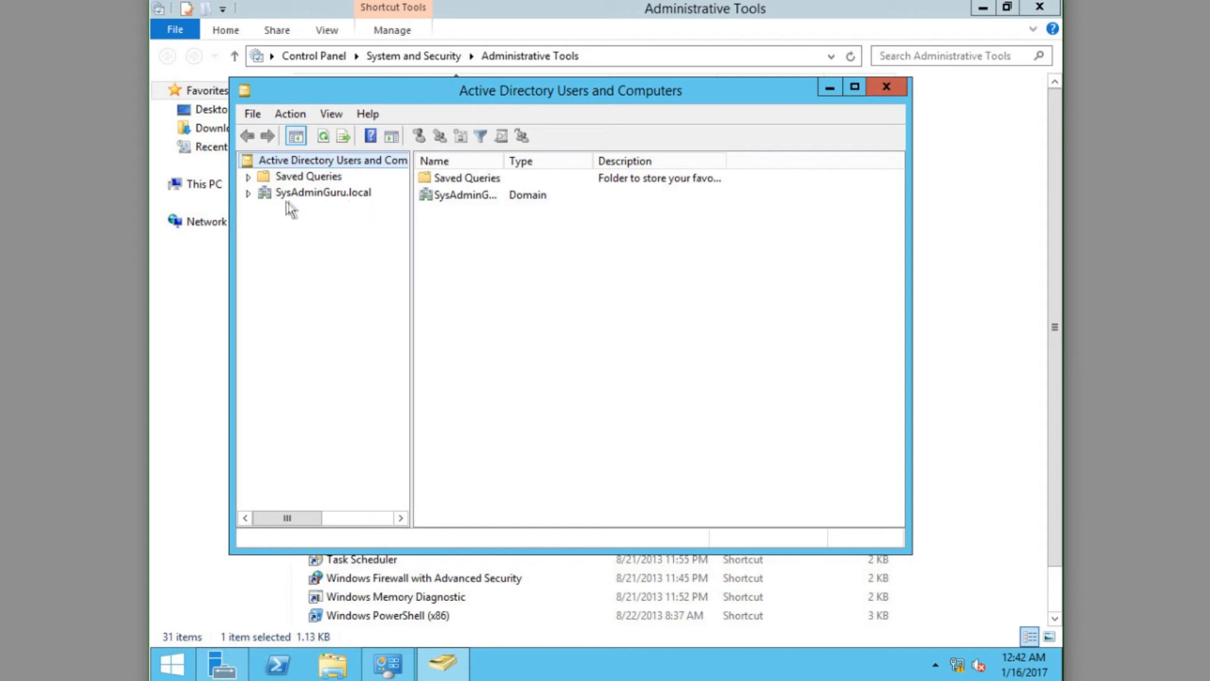
pyautogui.click(249, 194)
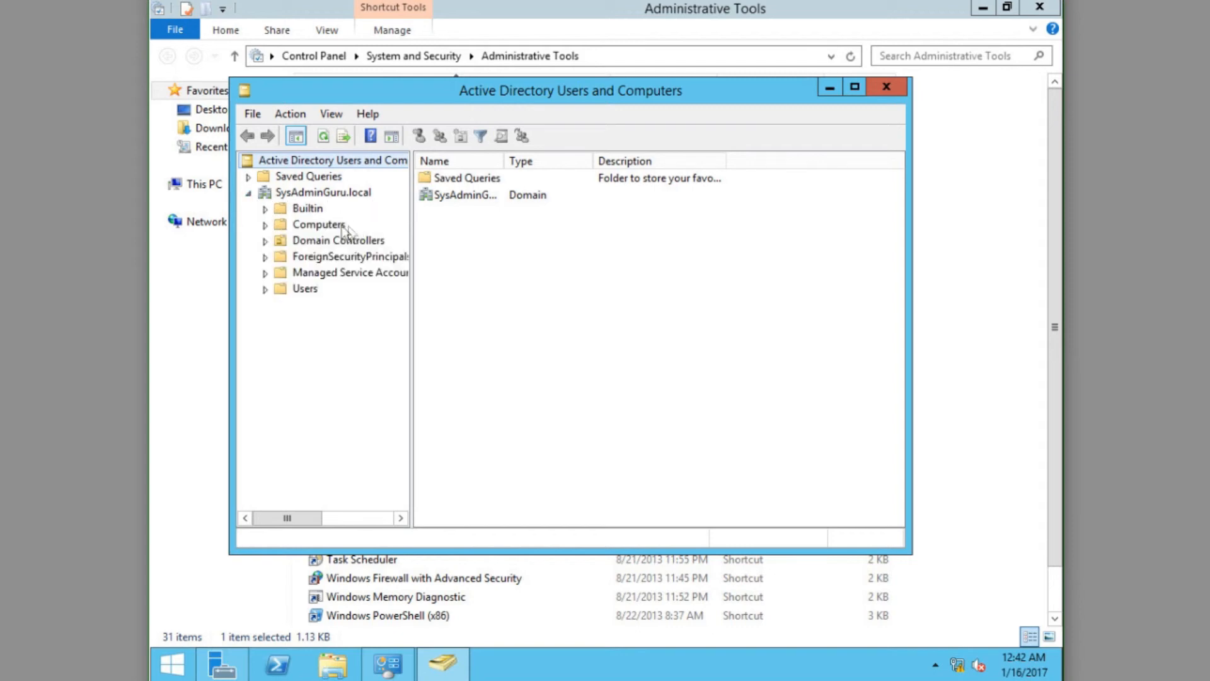
pyautogui.click(325, 227)
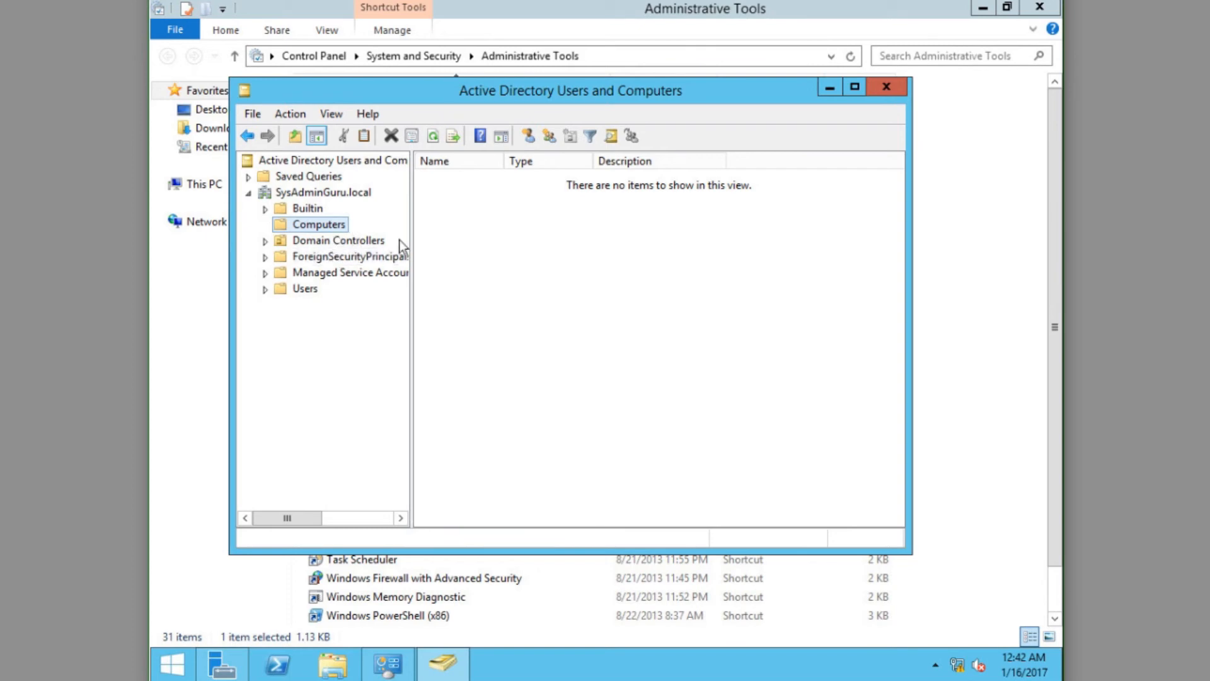
# Create a new computer object named EX2016-1 in the Computers container
pyautogui.rightClick(518, 251)
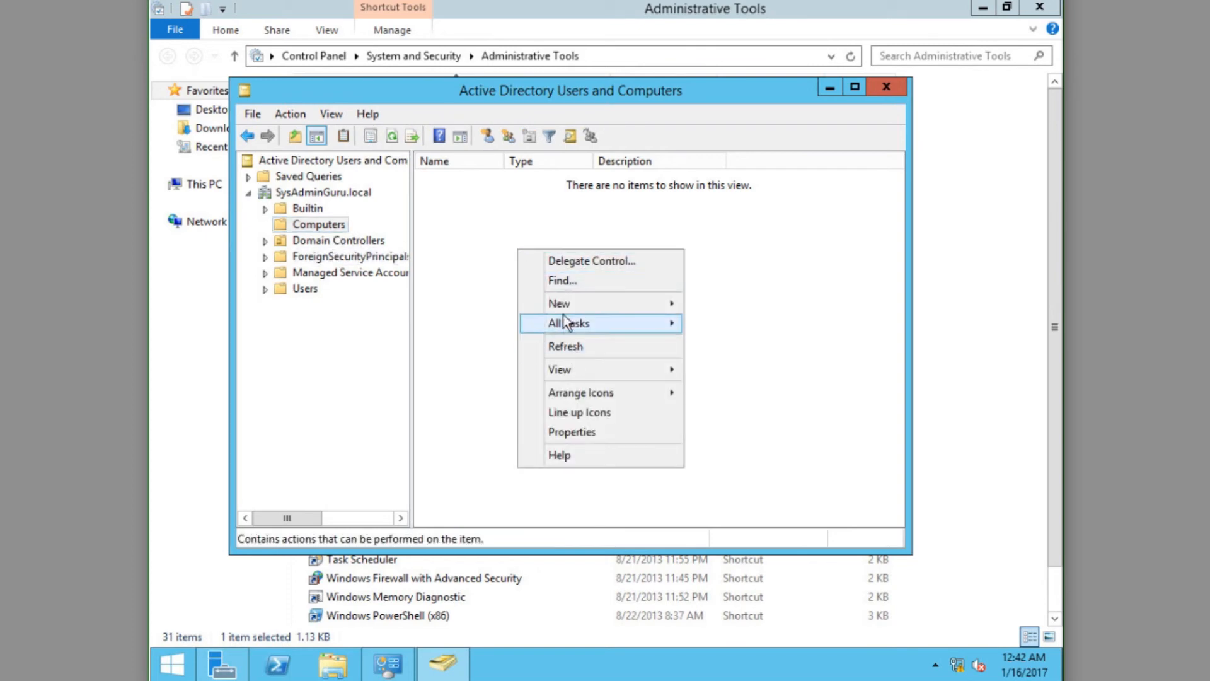
pyautogui.moveTo(563, 305)
pyautogui.click(732, 311)
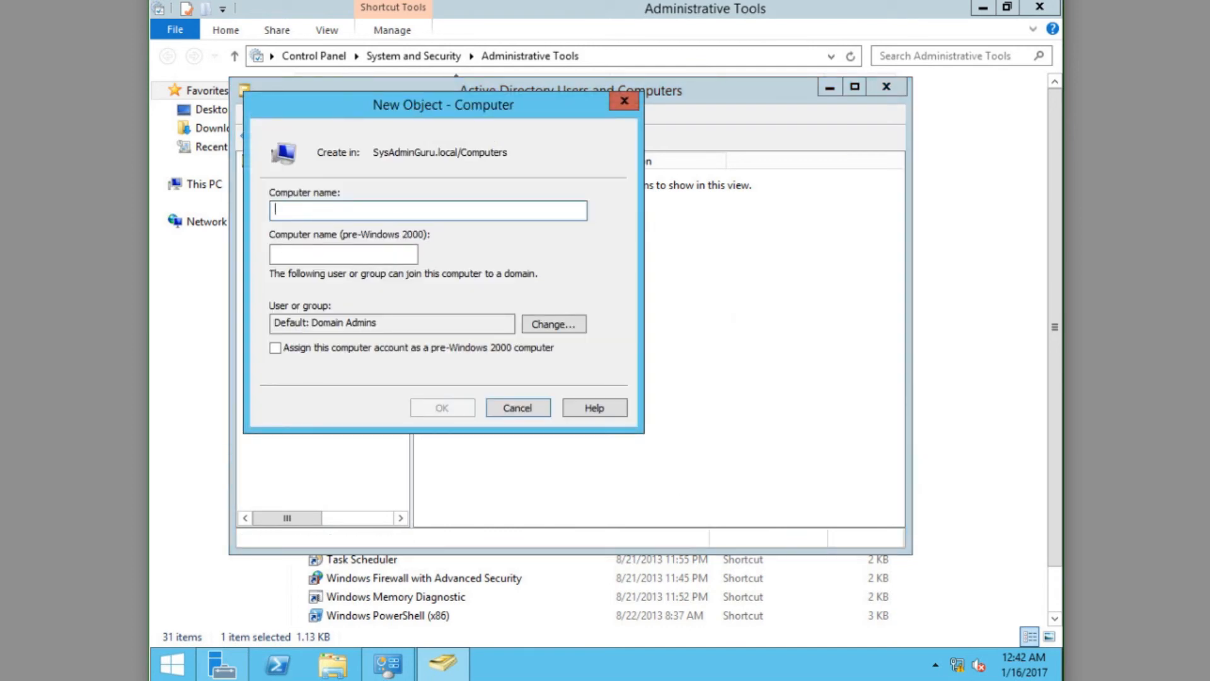
pyautogui.write('EX20')
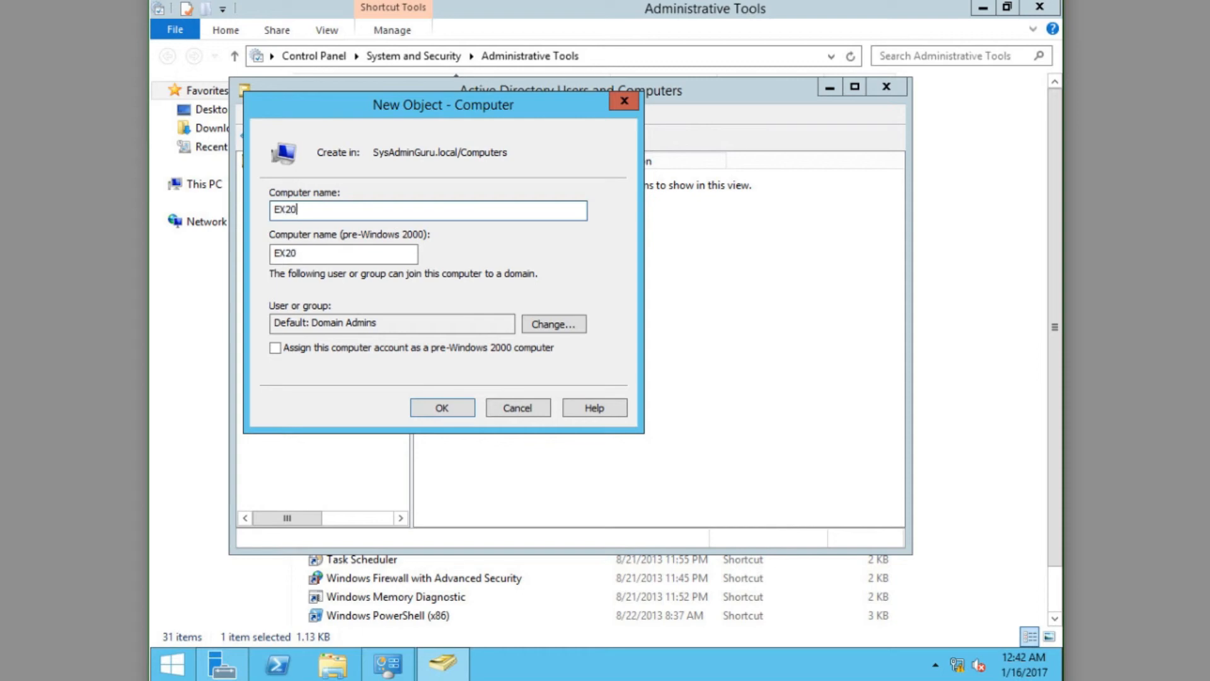
pyautogui.write('16-1')
pyautogui.press('Return')
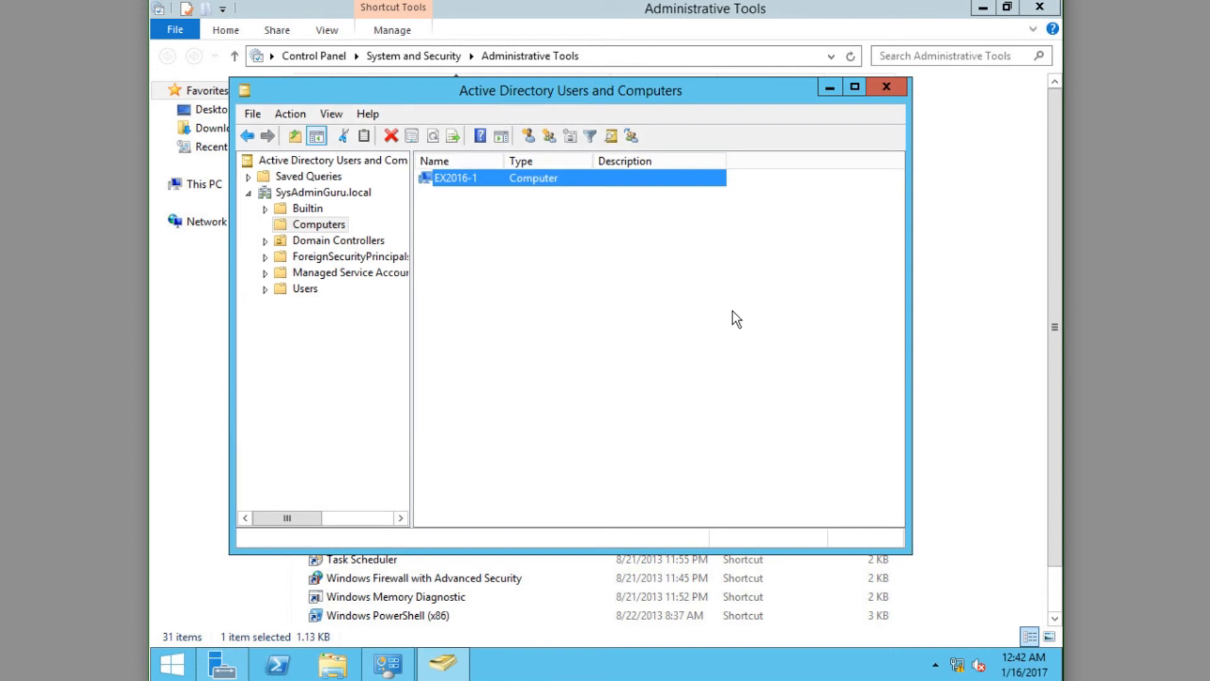
# Show the Users container, widen its Name column, and examine the built-in Administrator and Guest accounts
pyautogui.click(302, 298)
pyautogui.click(304, 289)
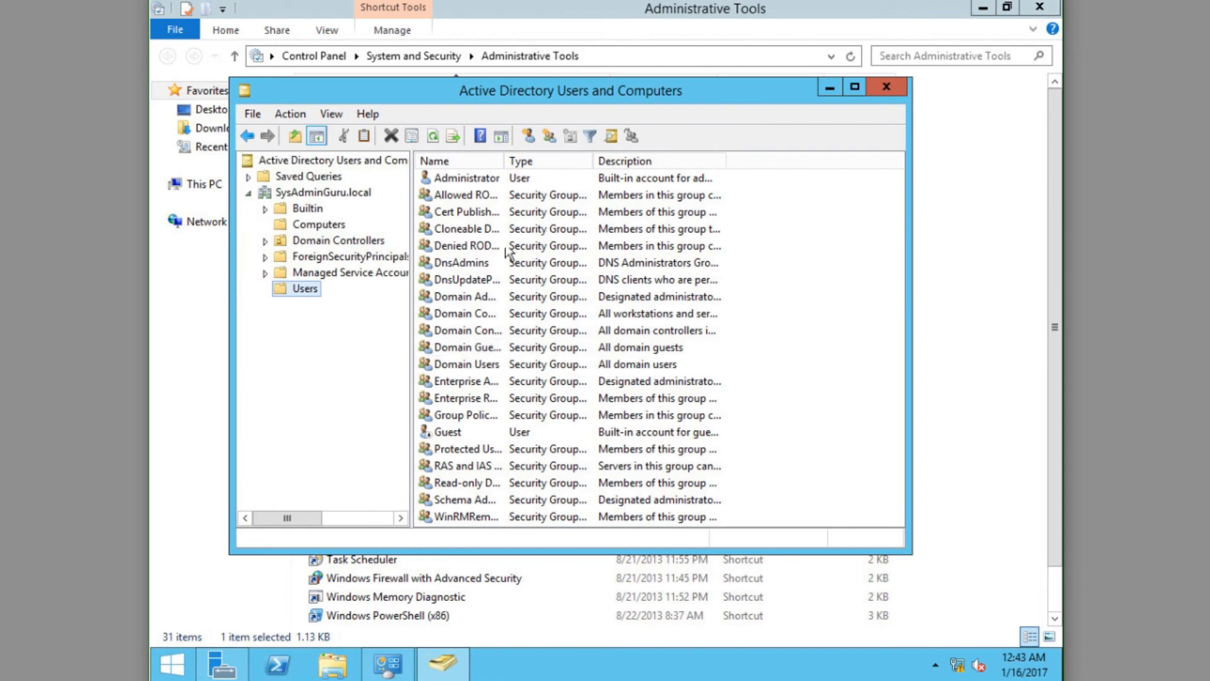
pyautogui.moveTo(503, 161); pyautogui.dragTo(544, 162)
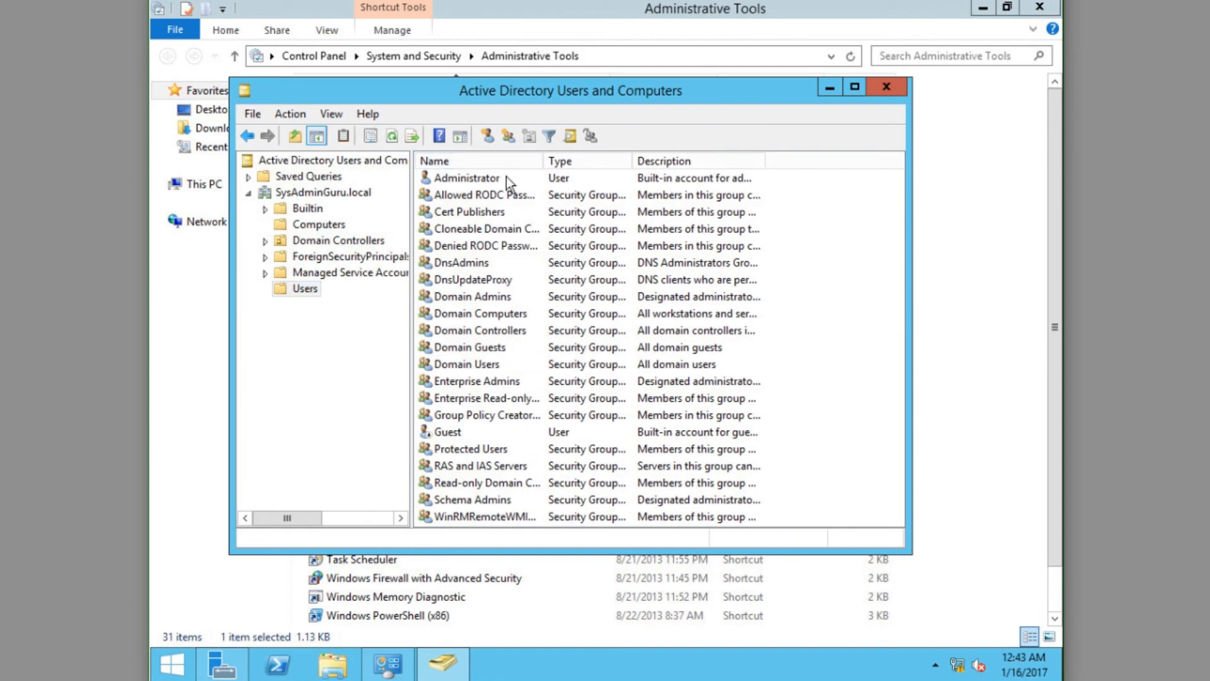
pyautogui.click(505, 182)
pyautogui.click(483, 433)
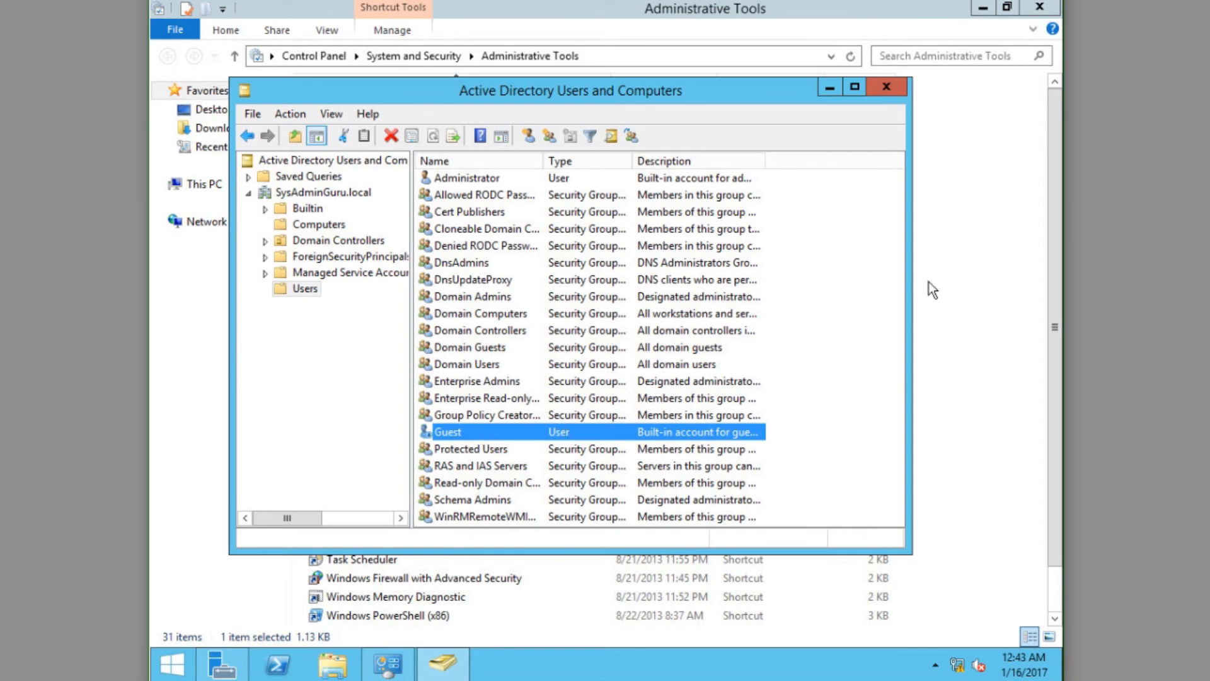
pyautogui.rightClick(840, 259)
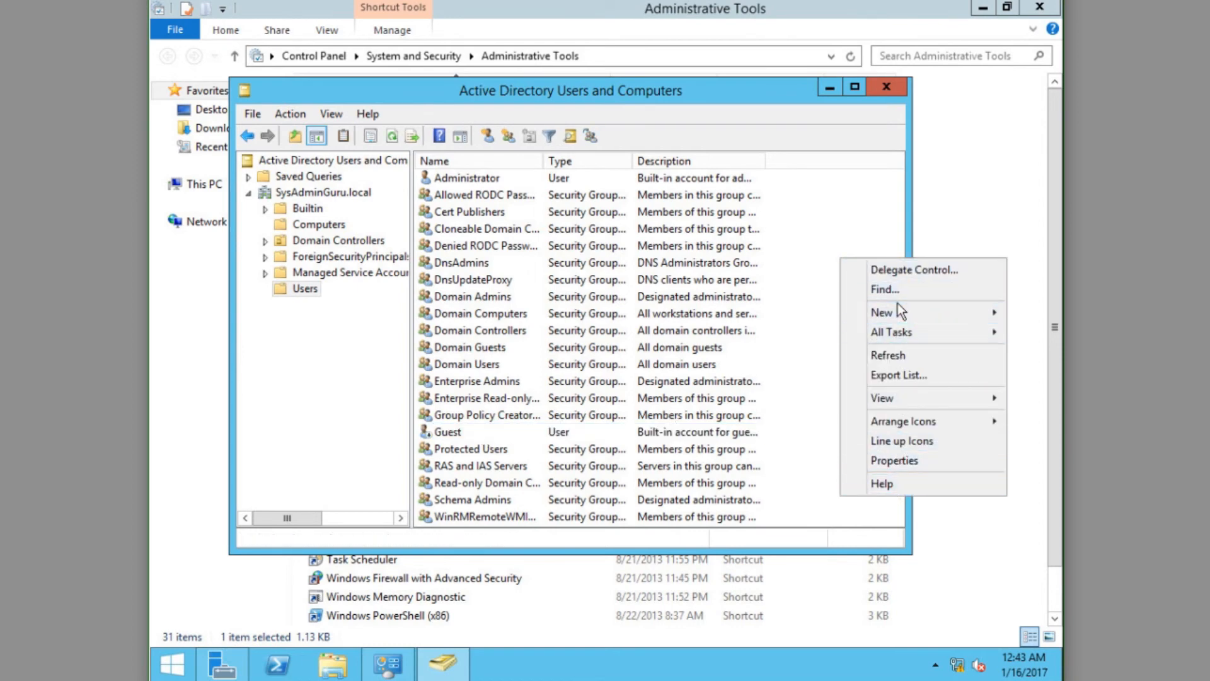
pyautogui.moveTo(897, 309)
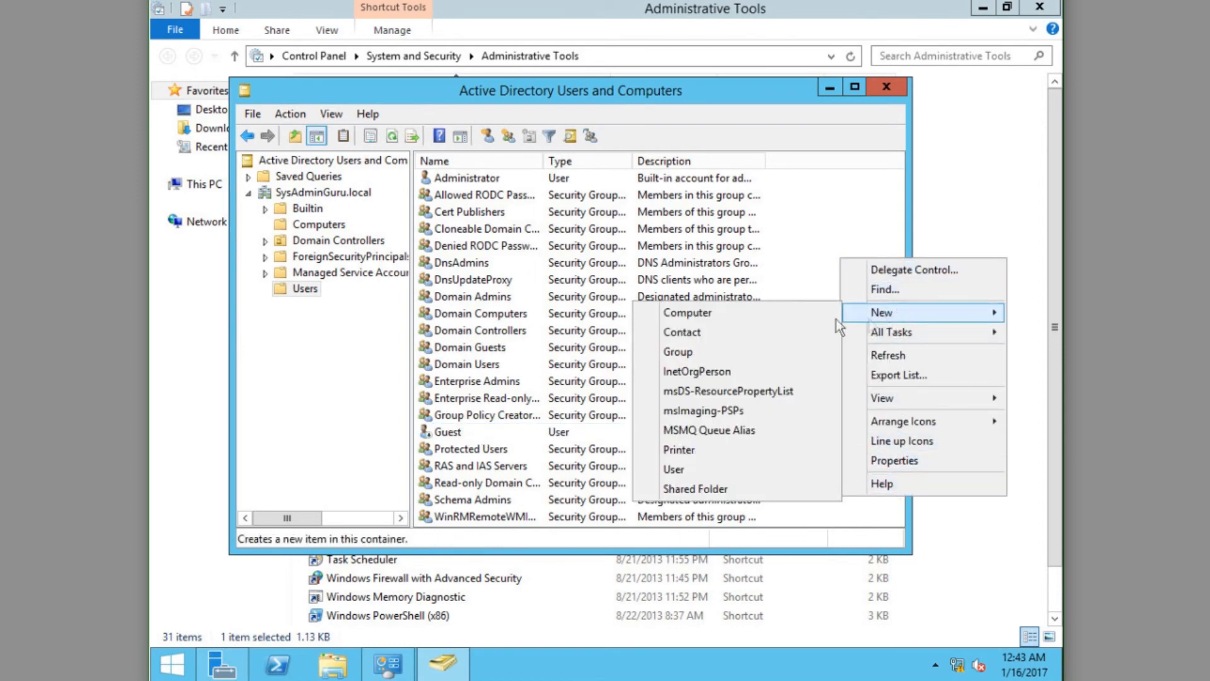
pyautogui.click(755, 469)
pyautogui.write('Mike')
pyautogui.press('Tab')
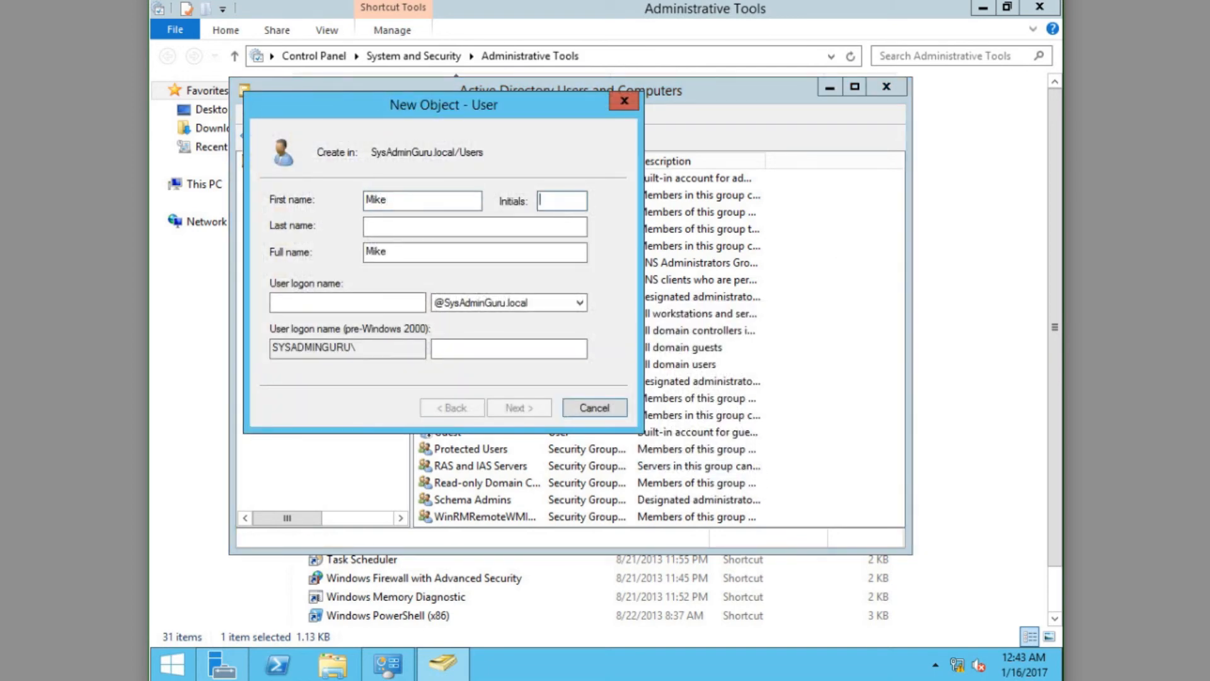
pyautogui.press('Tab')
pyautogui.write('q')
pyautogui.press('BackSpace')
pyautogui.press('Tab')
pyautogui.press('Tab')
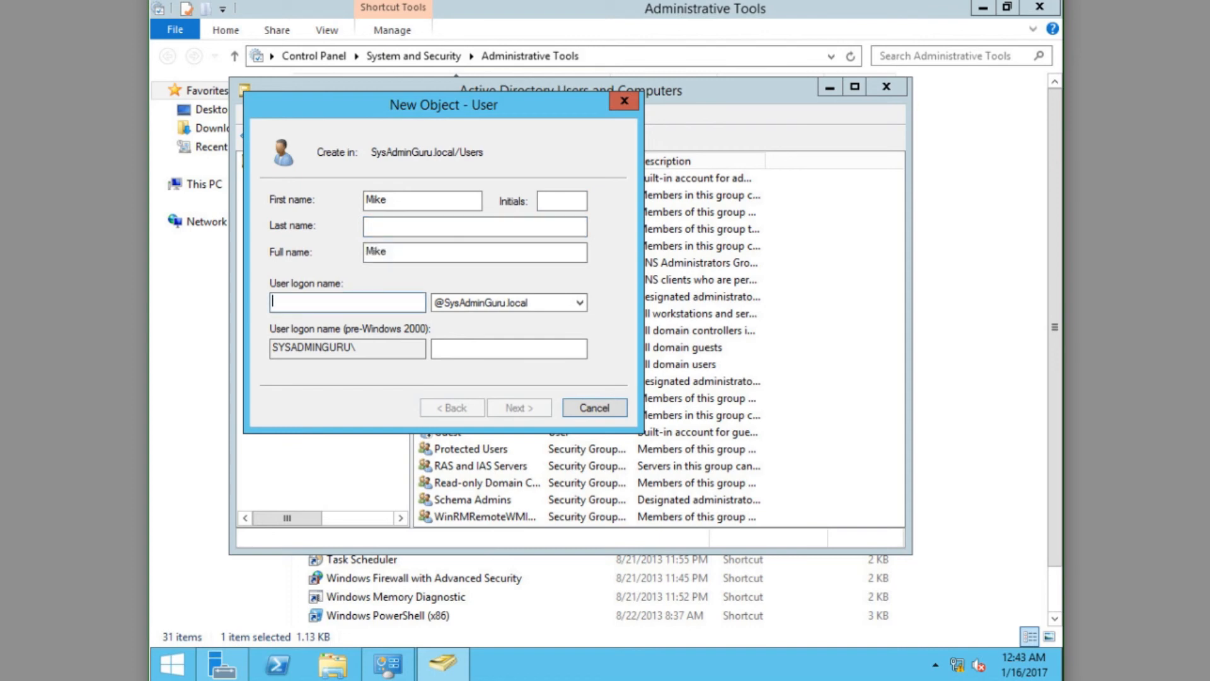
pyautogui.write('mike')
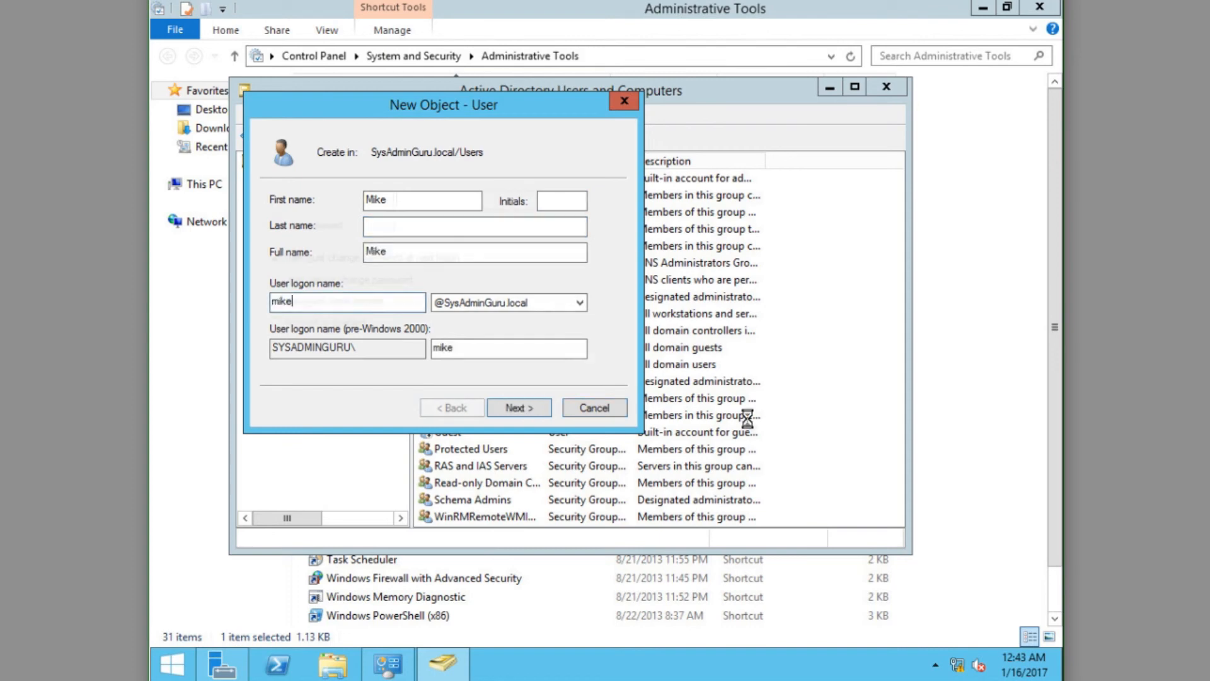
pyautogui.press('Return')
# Enter and confirm the account password, turn off the forced change at next logon, set the password to never expire, and create the user
pyautogui.write('••••••••')
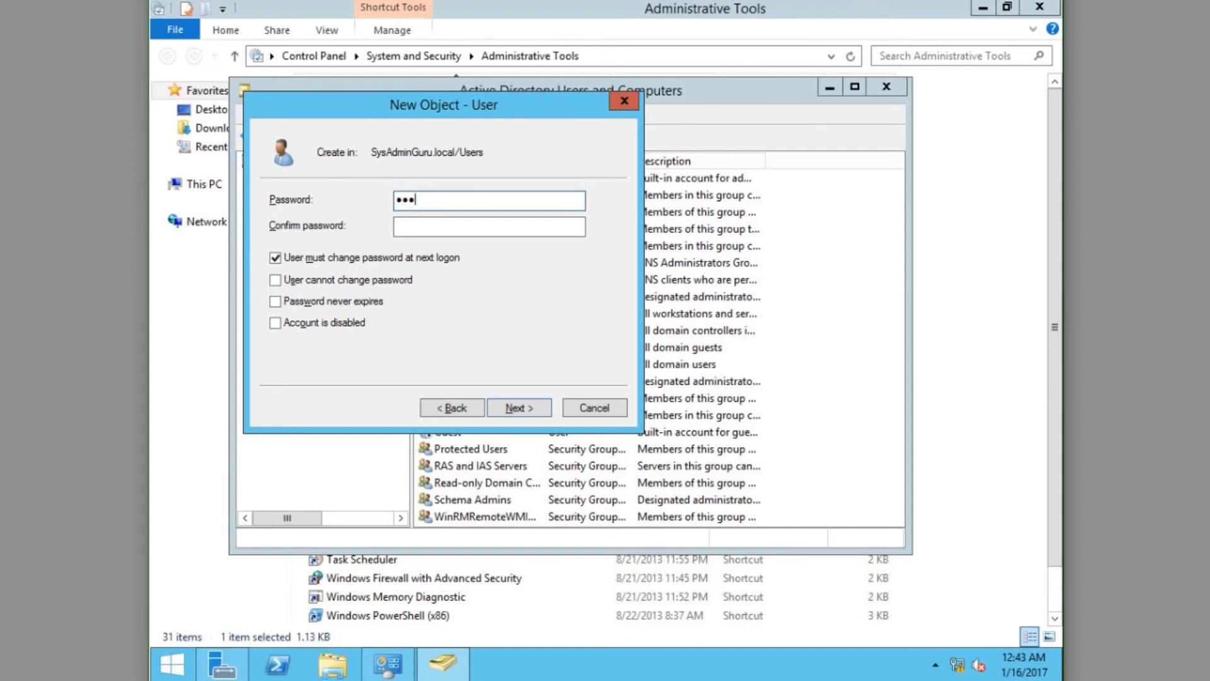
pyautogui.write('•')
pyautogui.press('Tab')
pyautogui.write('••••••••')
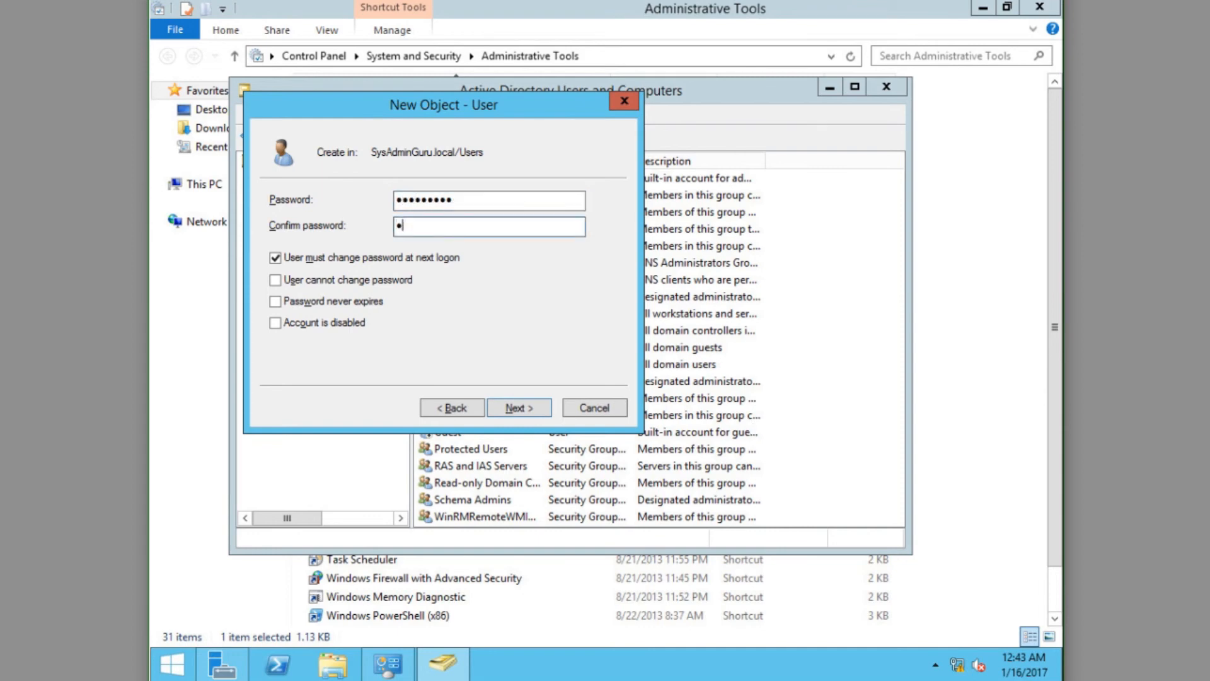
pyautogui.write('•')
pyautogui.press('Tab')
pyautogui.press('space')
pyautogui.click(378, 302)
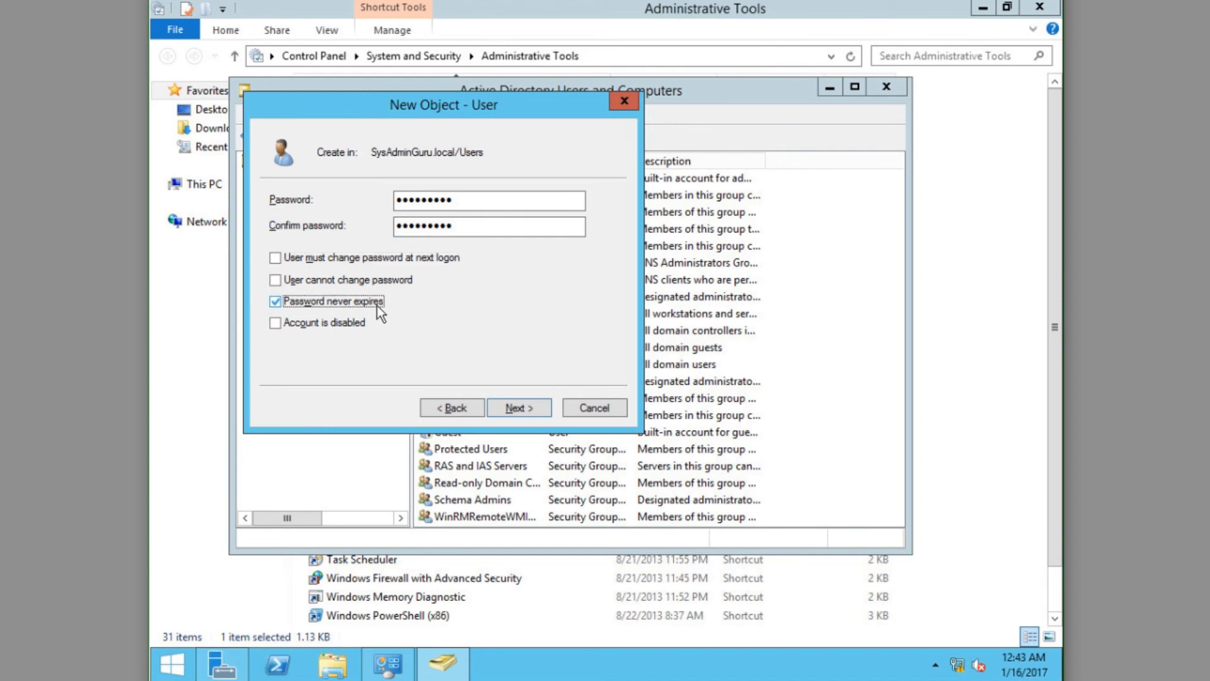
pyautogui.click(515, 410)
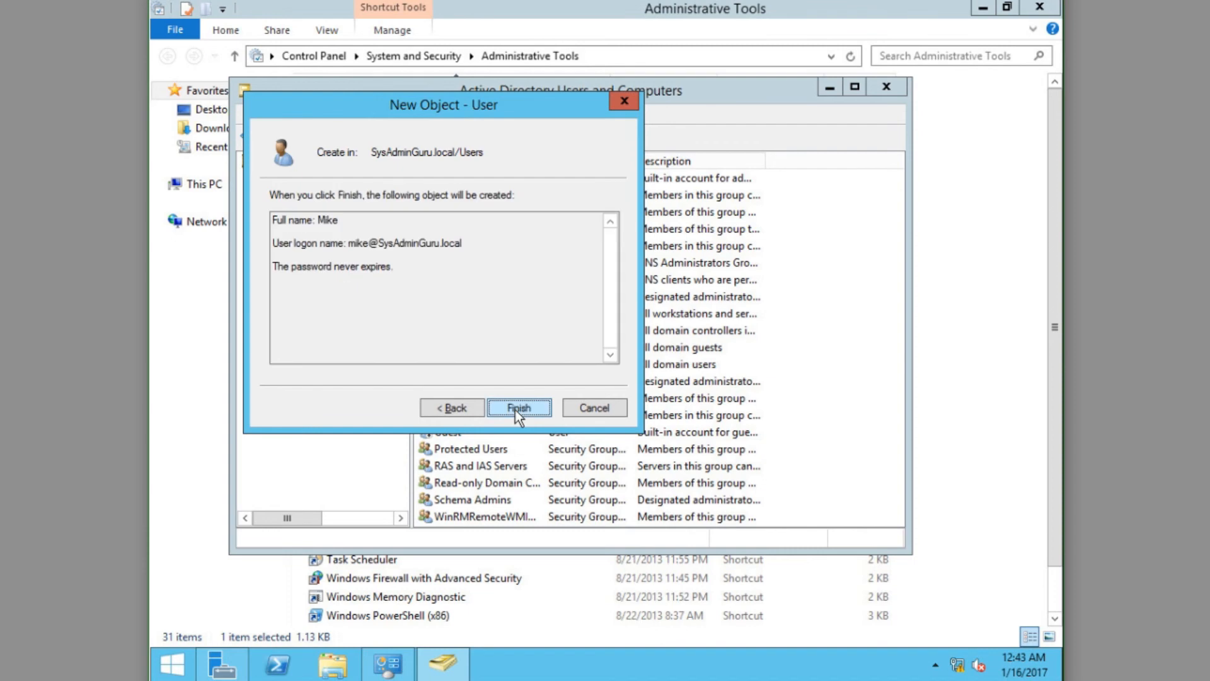
pyautogui.click(518, 411)
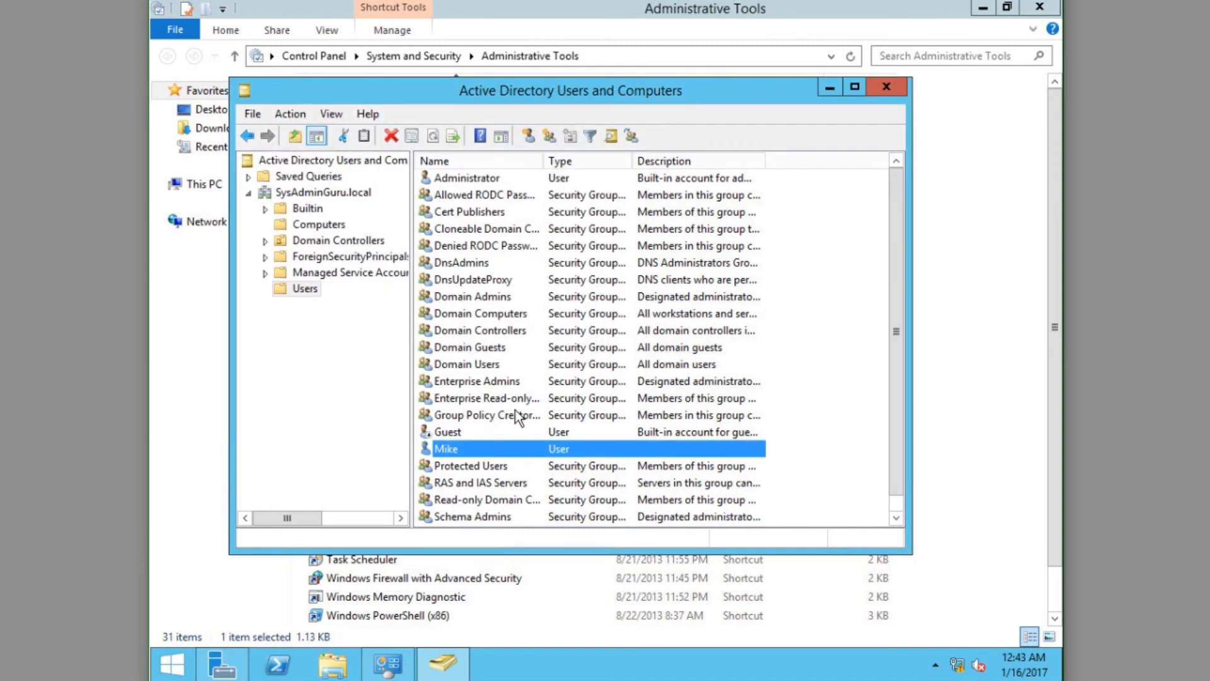
# In the new user's group membership, enter Domain Admins and Schema Admins as groups to add and resolve their names
pyautogui.doubleClick(524, 448)
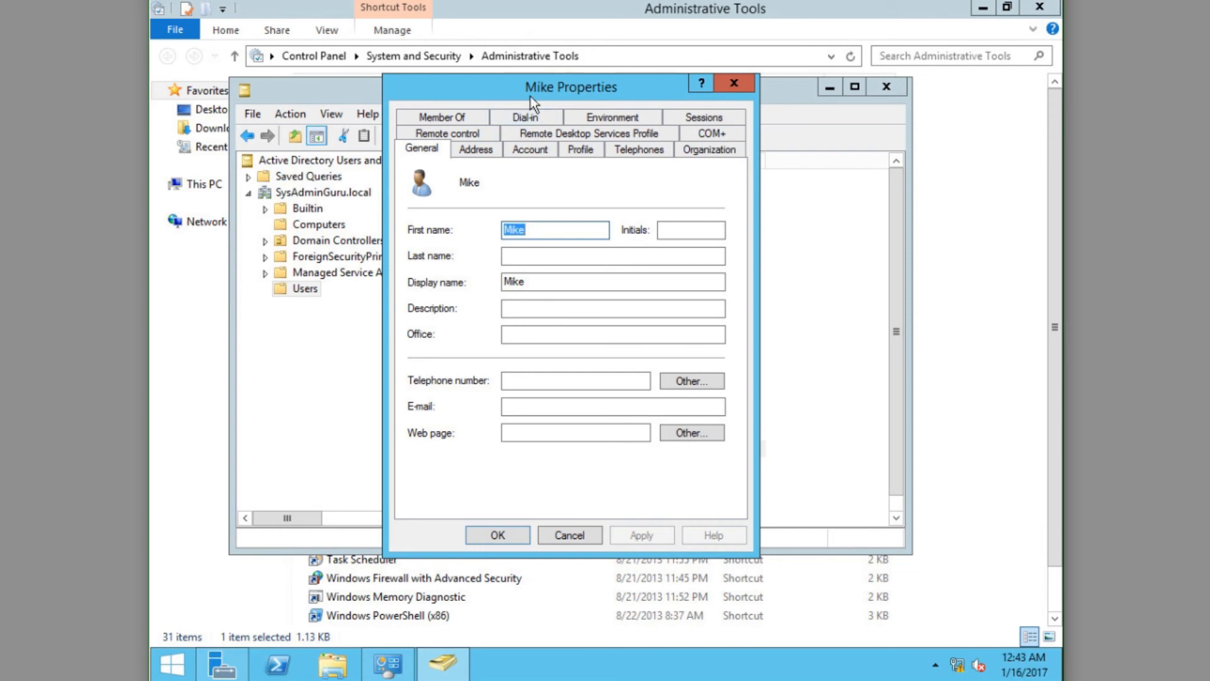
pyautogui.click(416, 118)
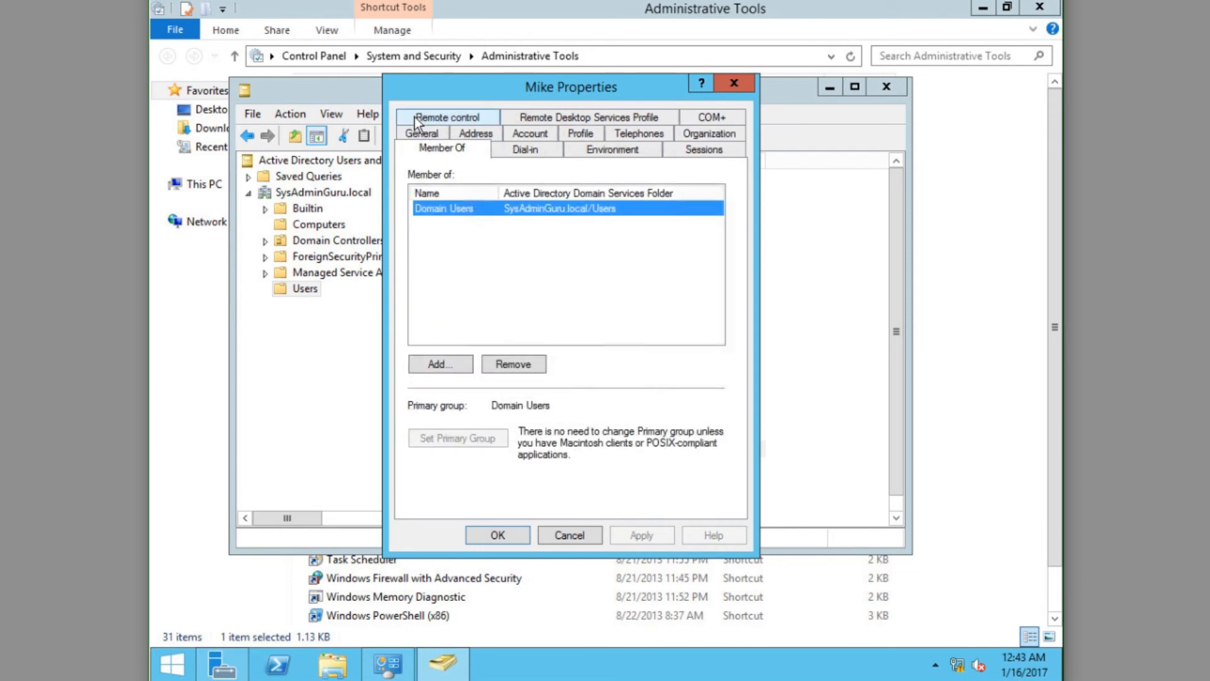
pyautogui.click(455, 365)
pyautogui.write('domain admins')
pyautogui.hotkey('ctrl', 'k')
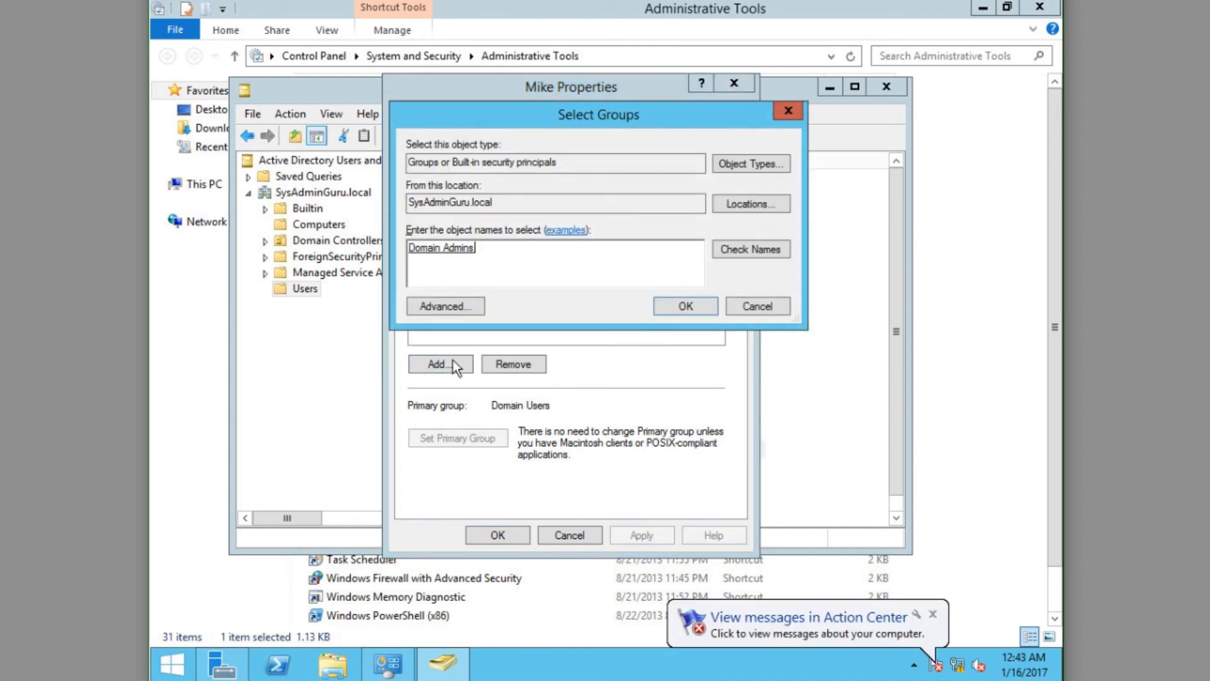
pyautogui.write('; ')
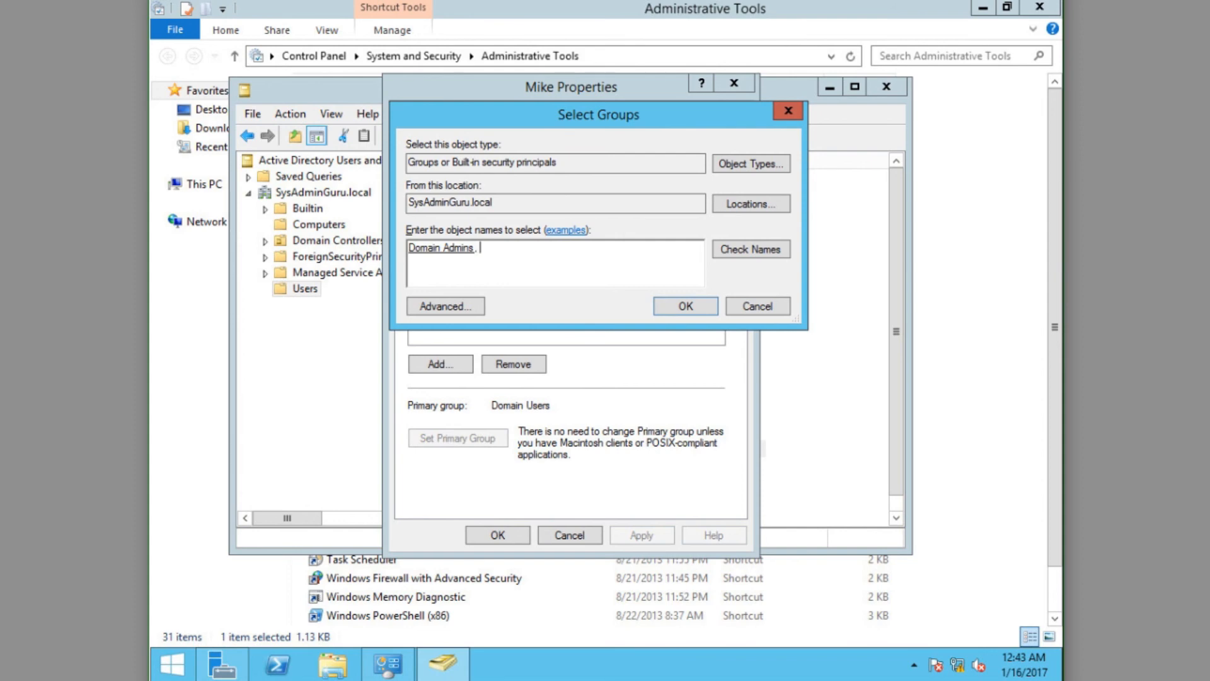
pyautogui.write('schema admin')
pyautogui.click(750, 249)
pyautogui.press('Escape')
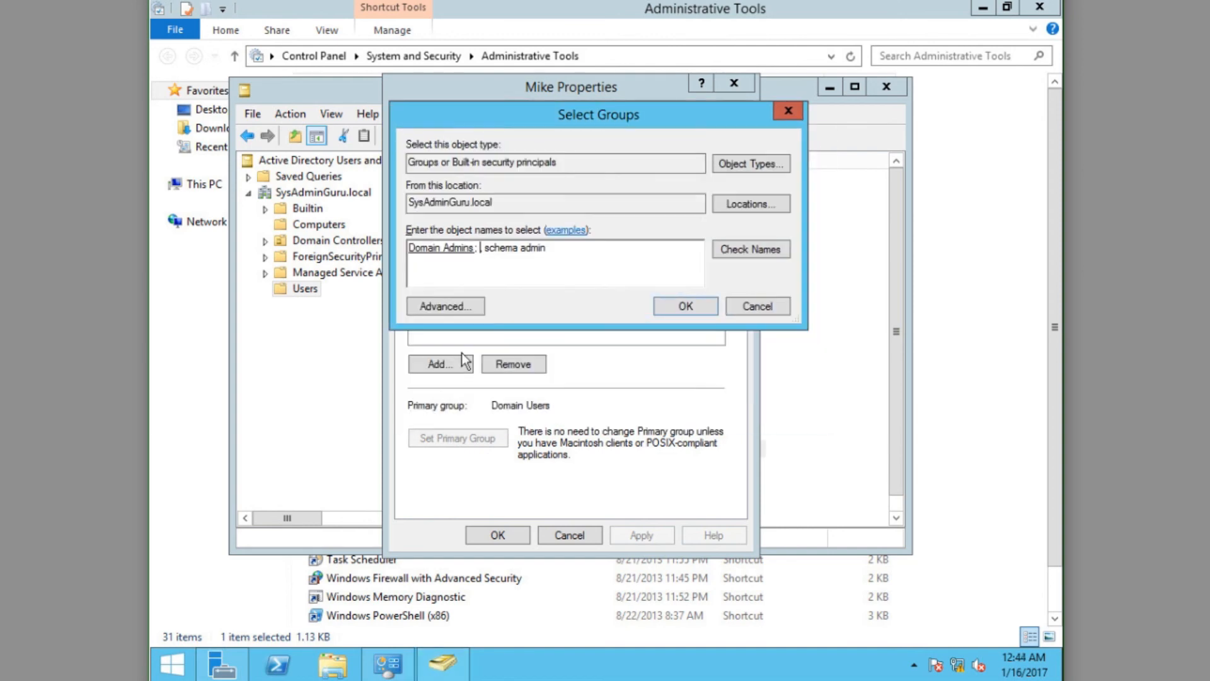
pyautogui.press('BackSpace')
pyautogui.hotkey('alt', 'k')
# Include Enterprise Admins and Administrators in the groups to add, resolving both names
pyautogui.write('enter')
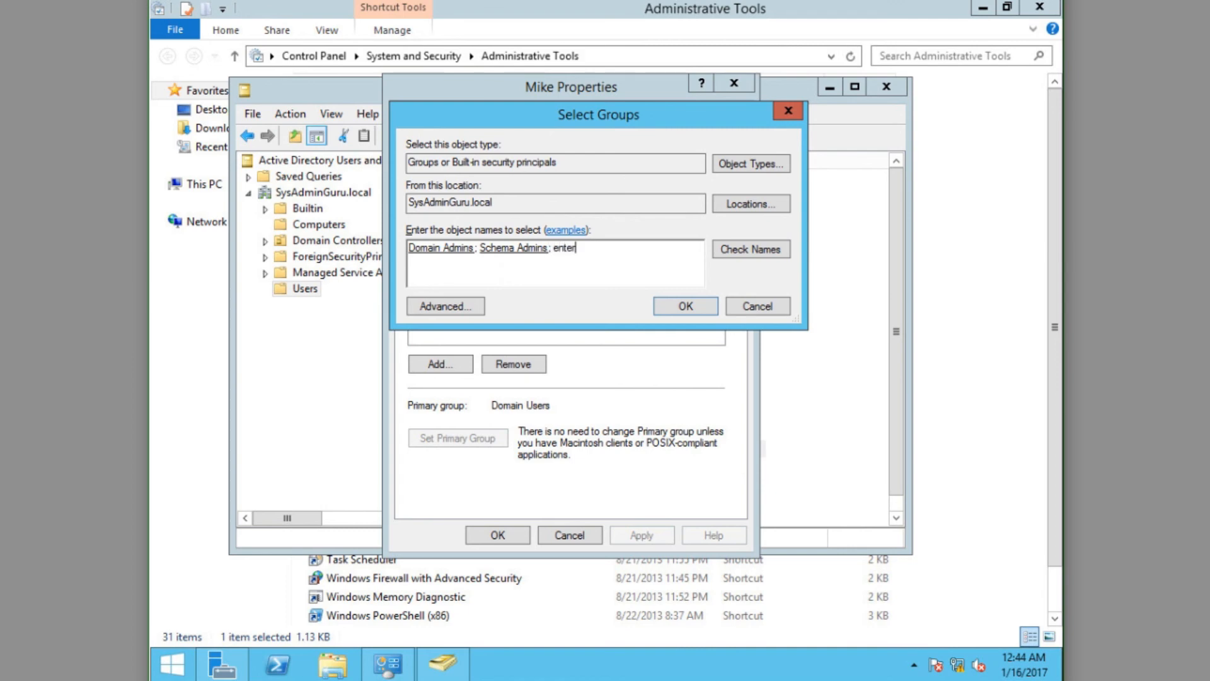
pyautogui.write('prise ad')
pyautogui.hotkey('alt', 'k')
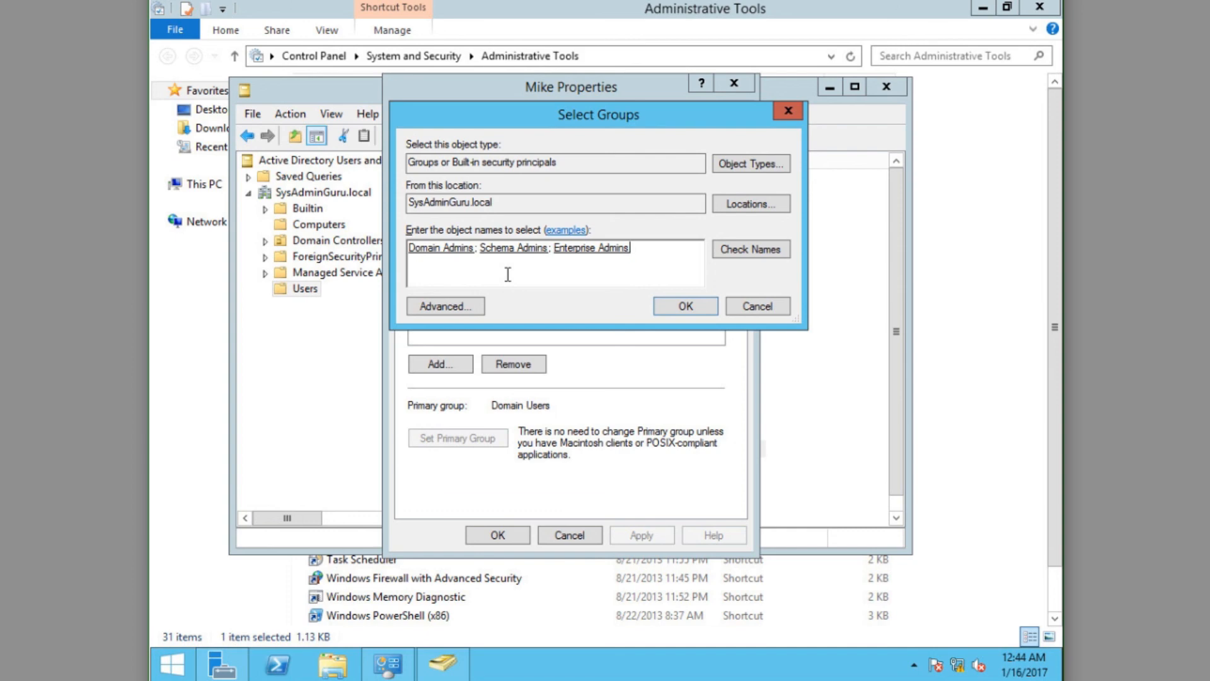
pyautogui.write('; admin')
pyautogui.hotkey('alt', 'k')
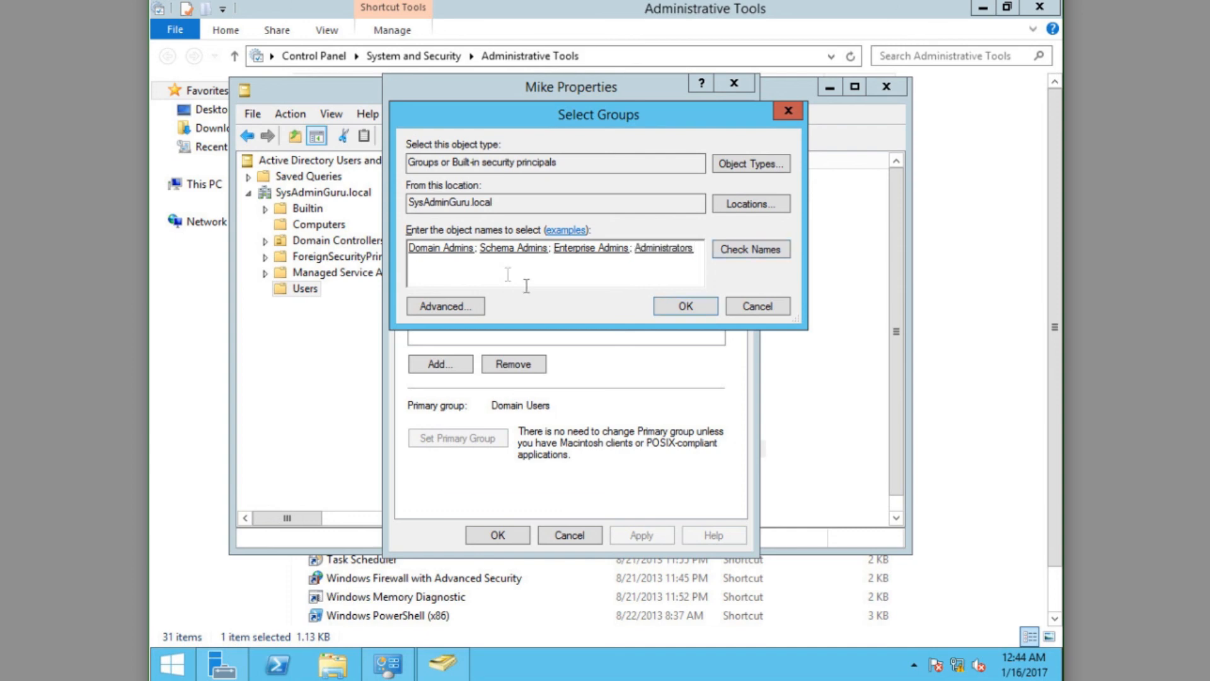
# Save the new user's group memberships, and close Active Directory Users and Computers and the Administrative Tools window
pyautogui.click(684, 307)
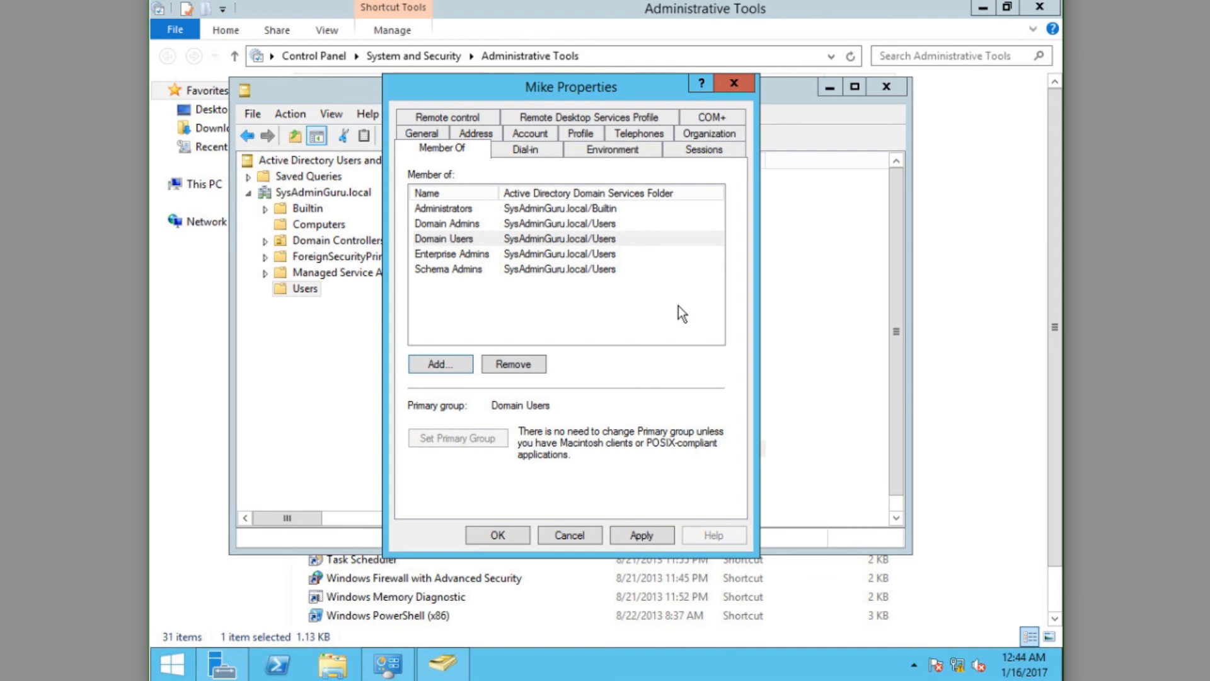
pyautogui.click(512, 542)
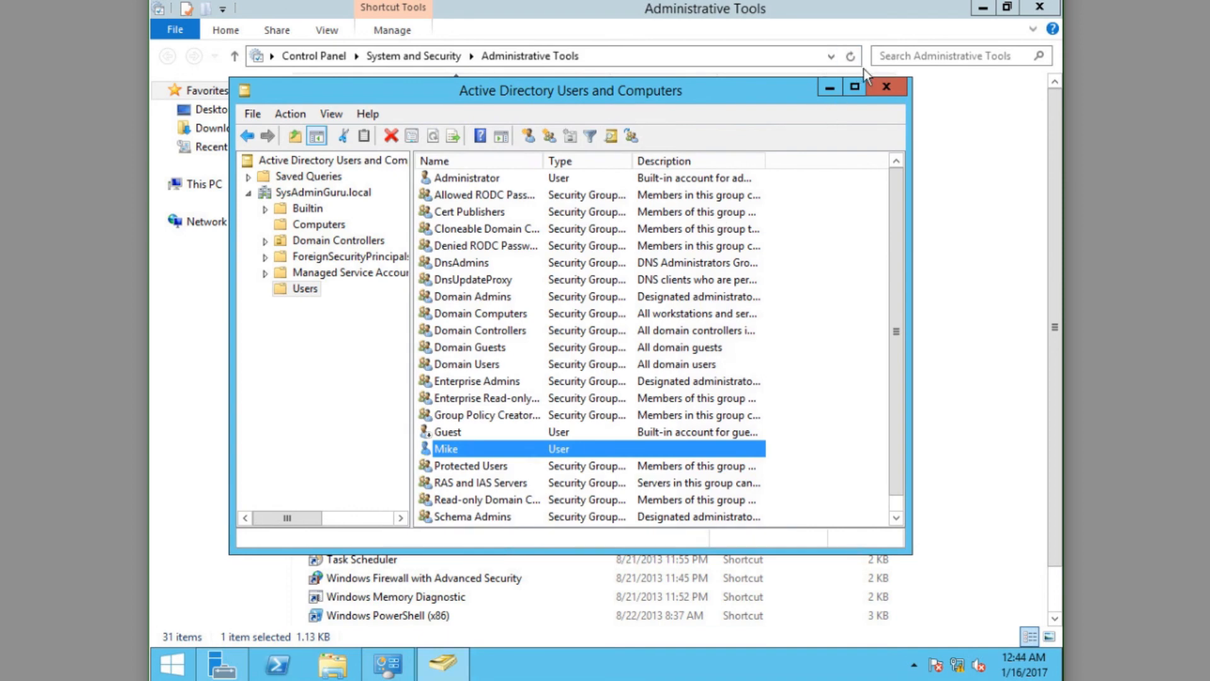
pyautogui.click(876, 86)
pyautogui.click(1023, 9)
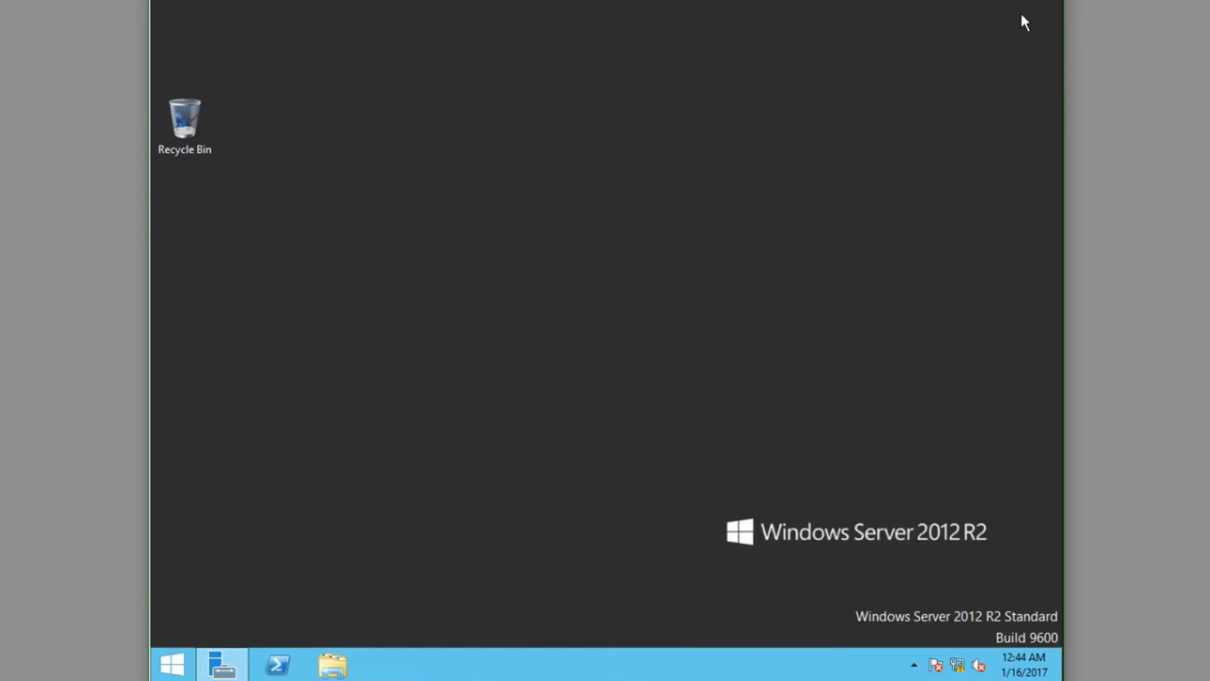